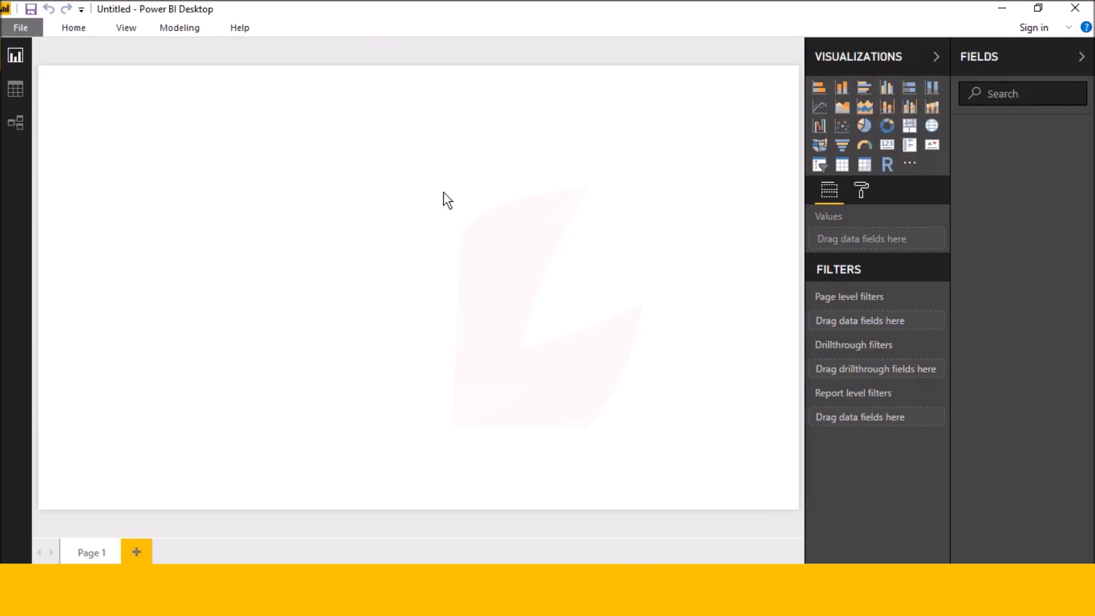
Import Sheet1 from the Excel workbook Book1.xlsx and load it into the report.
{"action": "left_click", "coordinate": [81, 33]}
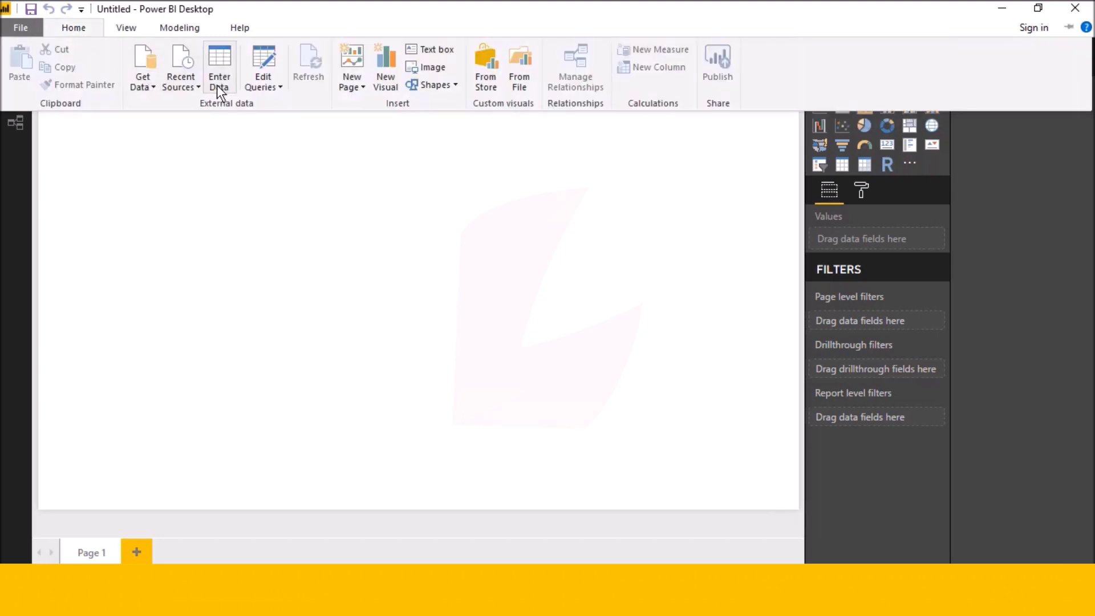
{"action": "left_click", "coordinate": [141, 88]}
{"action": "left_click", "coordinate": [190, 135]}
{"action": "double_click", "coordinate": [198, 114]}
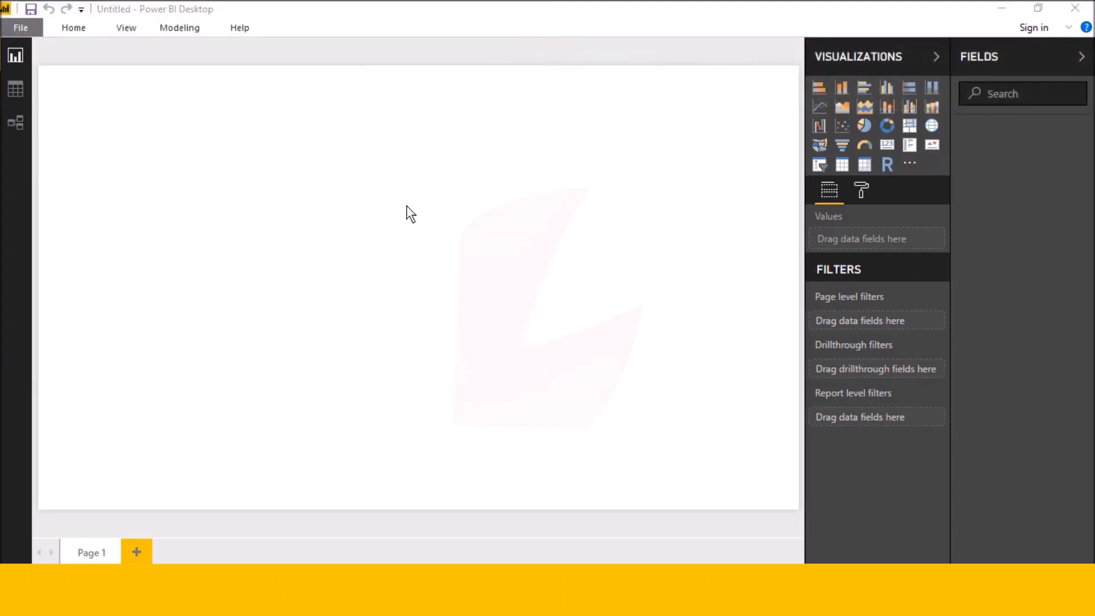
{"action": "left_click", "coordinate": [242, 144]}
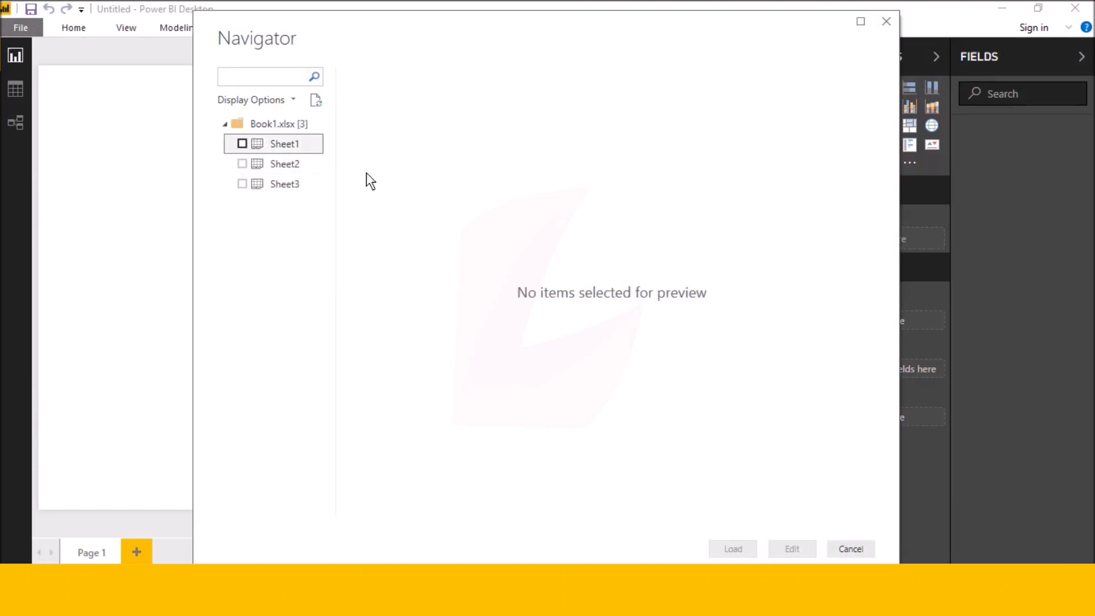
{"action": "left_click", "coordinate": [726, 546]}
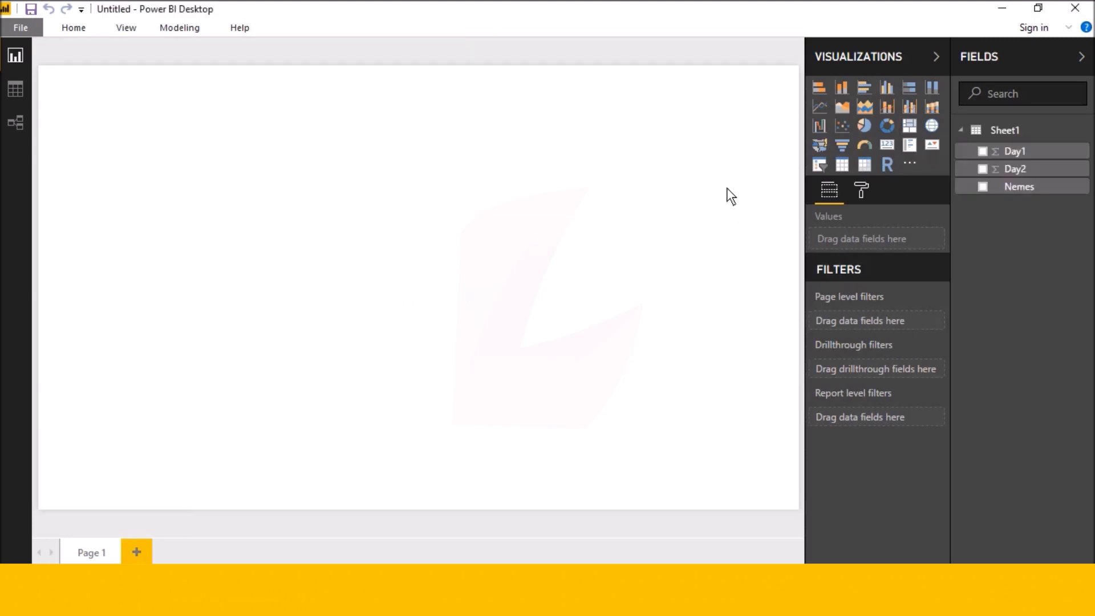
Add a stacked column chart, enlarge it across most of the page, and plot Day1 and Day2 by Nemes.
{"action": "left_click", "coordinate": [841, 89]}
{"action": "left_click_drag", "start_coordinate": [210, 258], "coordinate": [766, 471]}
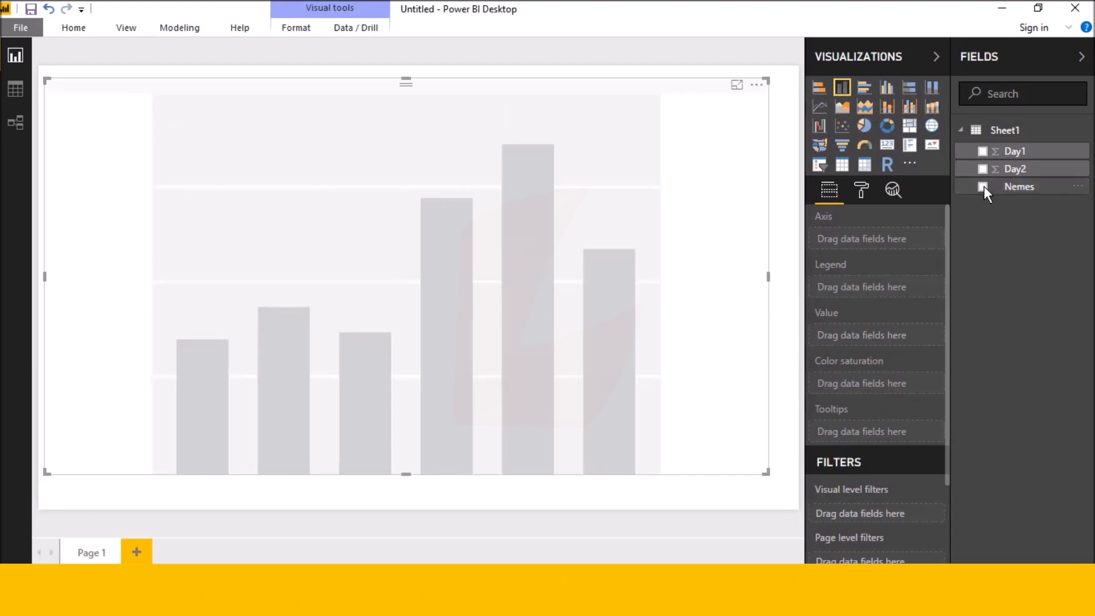
{"action": "left_click", "coordinate": [983, 186]}
{"action": "left_click", "coordinate": [983, 151]}
{"action": "left_click", "coordinate": [983, 169]}
Enlarge the chart's X-axis label text and recolor it dark gray.
{"action": "left_click", "coordinate": [866, 195]}
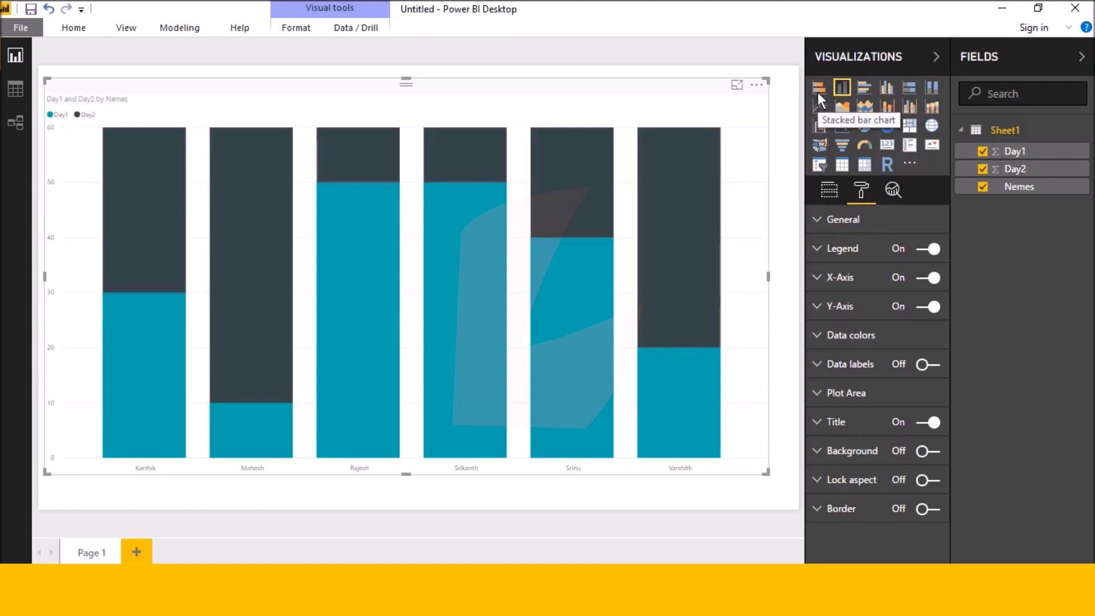
{"action": "left_click", "coordinate": [822, 277]}
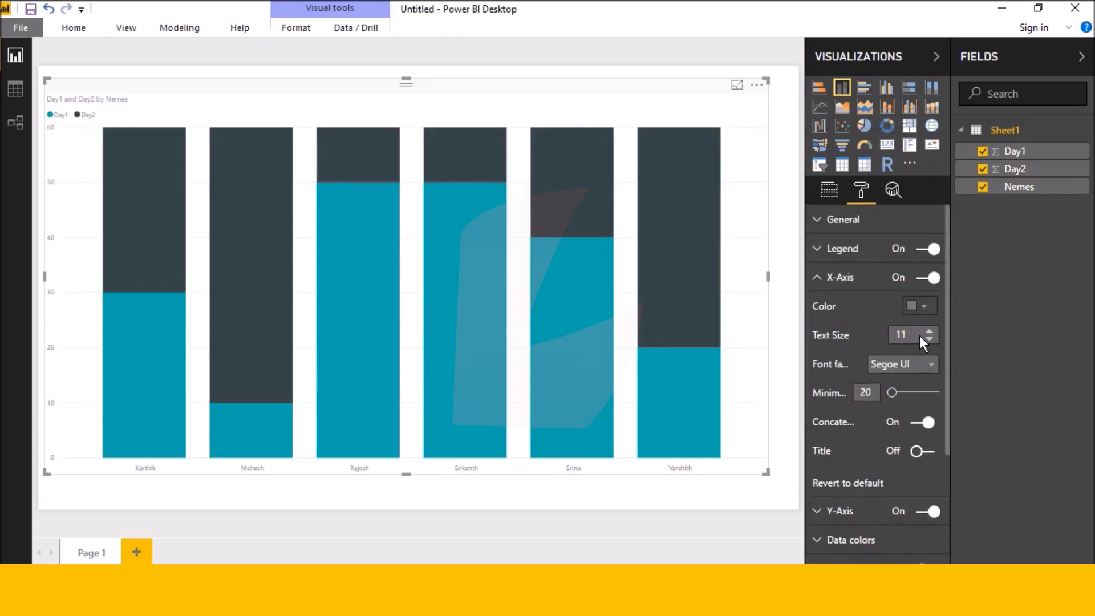
{"action": "left_click", "coordinate": [930, 331]}
{"action": "left_click", "coordinate": [933, 329]}
{"action": "left_click", "coordinate": [933, 330]}
{"action": "left_click", "coordinate": [932, 330]}
{"action": "left_click", "coordinate": [933, 330]}
{"action": "left_click", "coordinate": [933, 330]}
{"action": "left_click", "coordinate": [933, 330]}
{"action": "left_click", "coordinate": [933, 330]}
{"action": "left_click", "coordinate": [927, 306]}
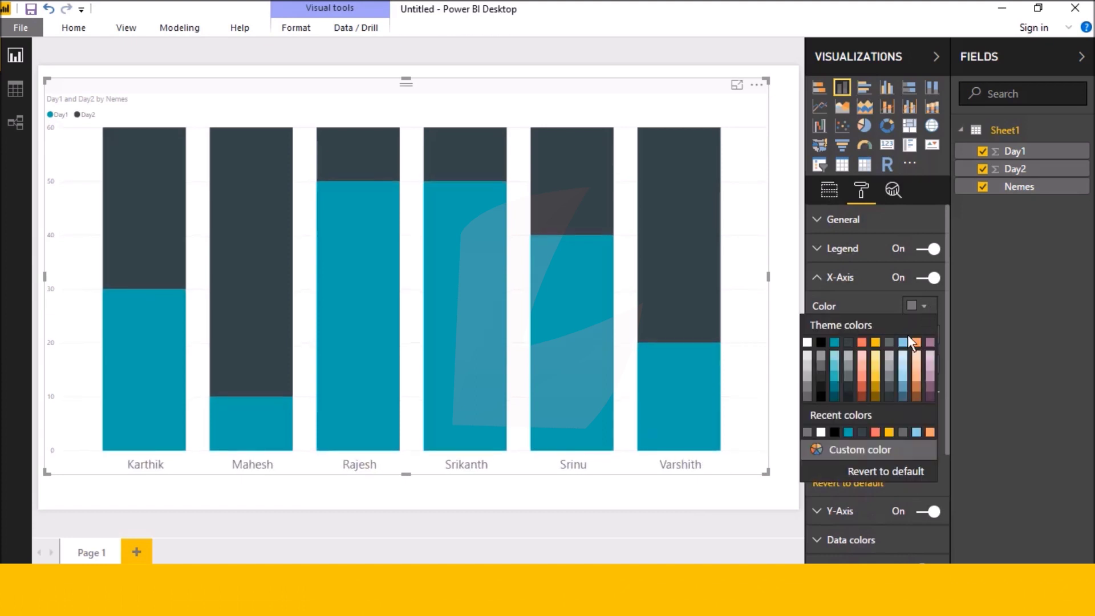
{"action": "left_click", "coordinate": [823, 375]}
{"action": "left_click", "coordinate": [816, 279]}
Format the chart's Y-axis labels with black text at size 23.
{"action": "left_click", "coordinate": [827, 311]}
{"action": "scroll", "coordinate": [921, 387], "scroll_direction": "down", "scroll_amount": 3}
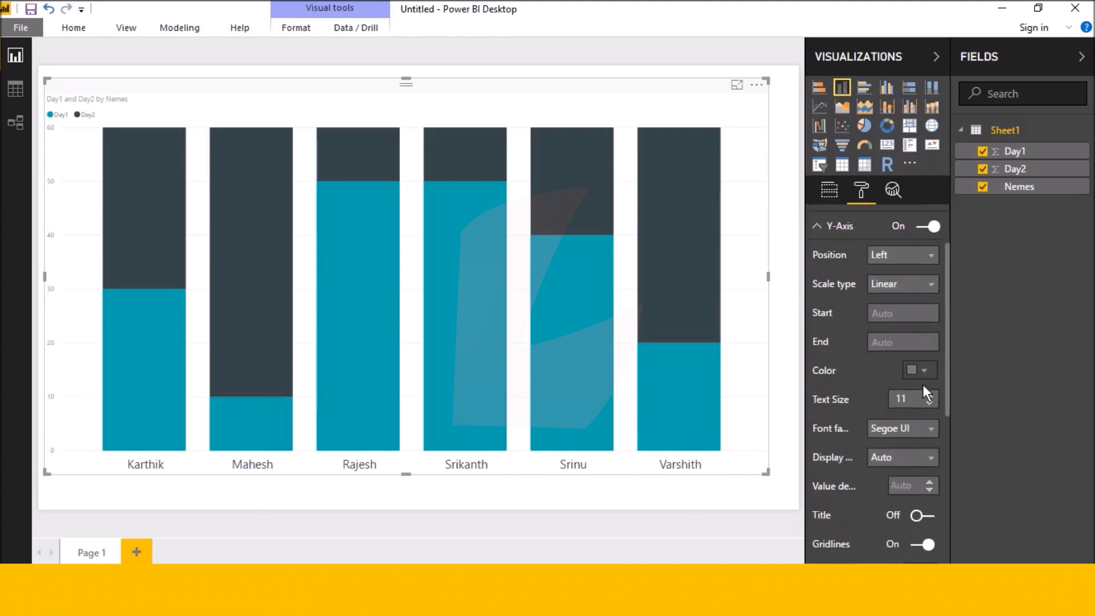
{"action": "left_click", "coordinate": [924, 370]}
{"action": "left_click", "coordinate": [851, 308]}
{"action": "left_click", "coordinate": [929, 395]}
{"action": "left_click", "coordinate": [929, 394]}
{"action": "left_click", "coordinate": [930, 394]}
{"action": "left_click", "coordinate": [930, 395]}
{"action": "left_click", "coordinate": [929, 395]}
{"action": "left_click", "coordinate": [929, 394]}
{"action": "left_click", "coordinate": [930, 395]}
{"action": "left_click", "coordinate": [929, 395]}
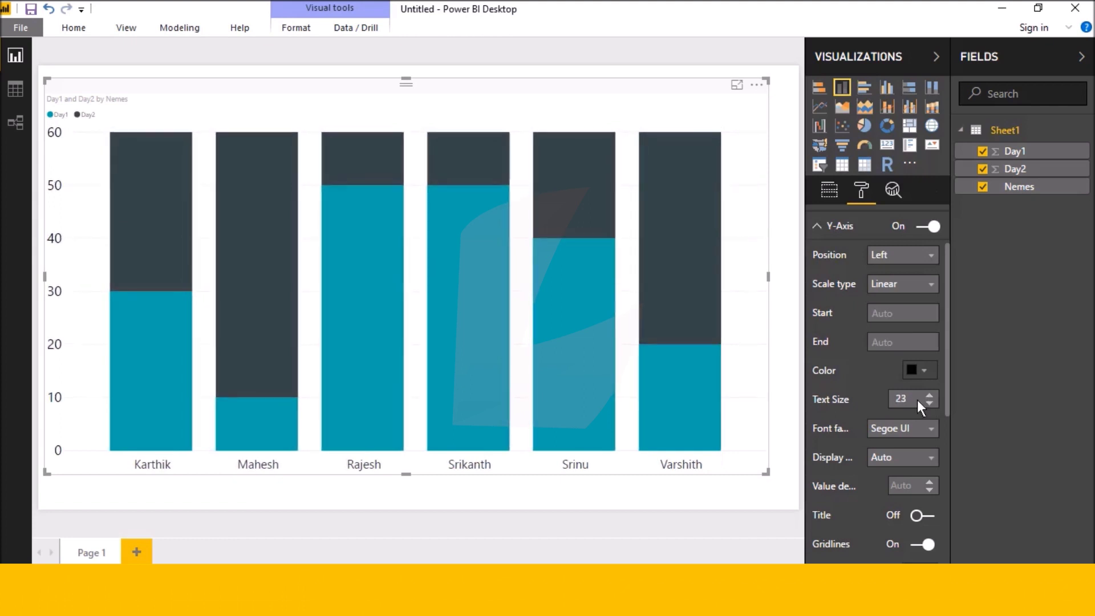
Change the chart's data colors to dark gold for Day1 and dark coral red for Day2.
{"action": "scroll", "coordinate": [875, 436], "scroll_direction": "down", "scroll_amount": 3}
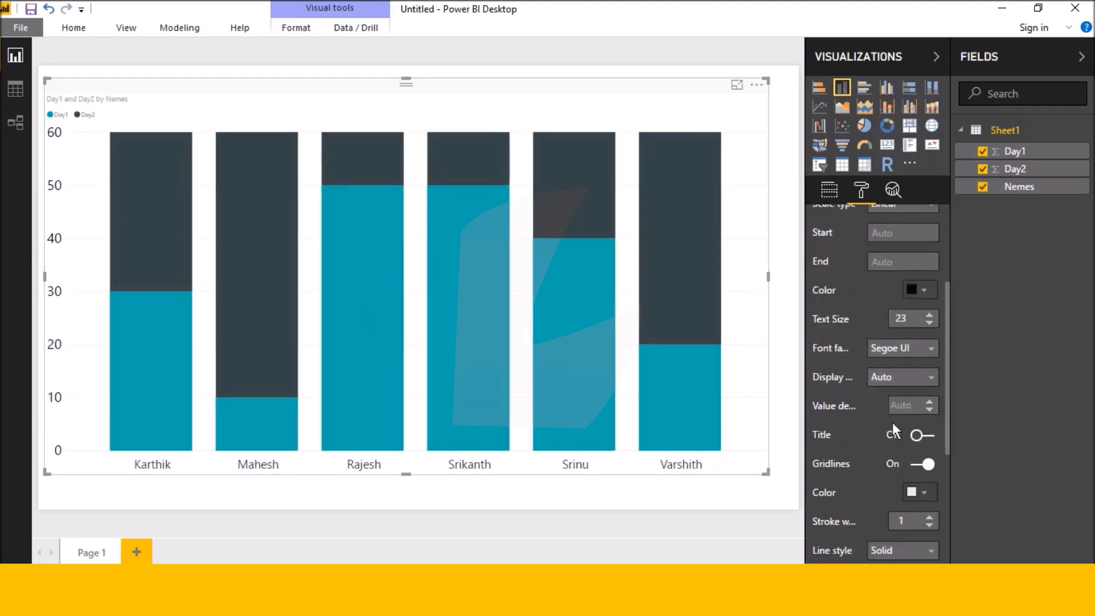
{"action": "scroll", "coordinate": [894, 431], "scroll_direction": "down", "scroll_amount": 5}
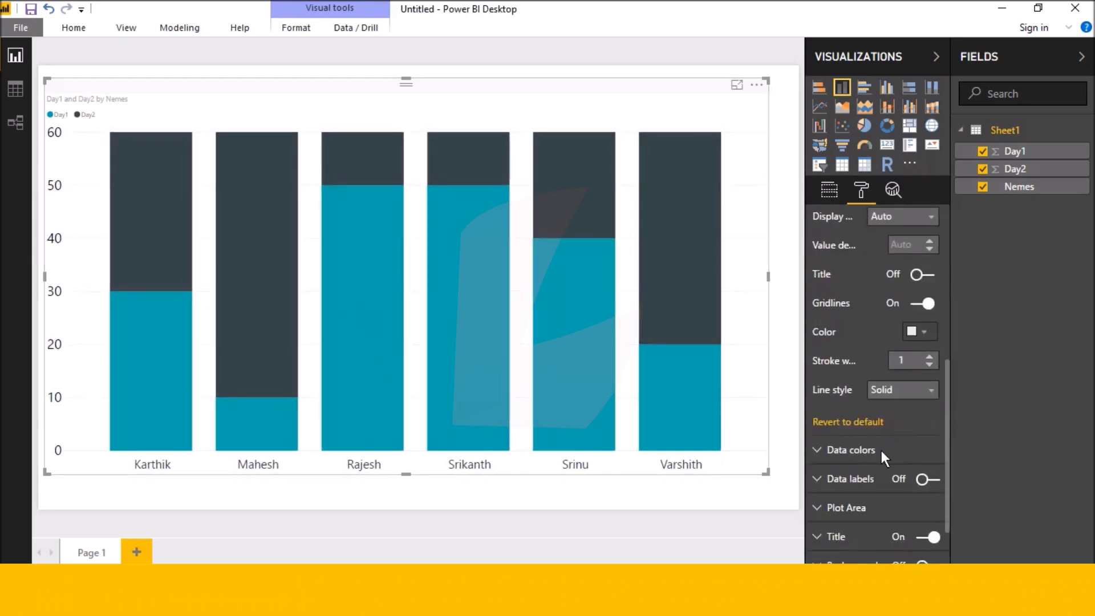
{"action": "left_click", "coordinate": [820, 453]}
{"action": "scroll", "coordinate": [827, 449], "scroll_direction": "down", "scroll_amount": 5}
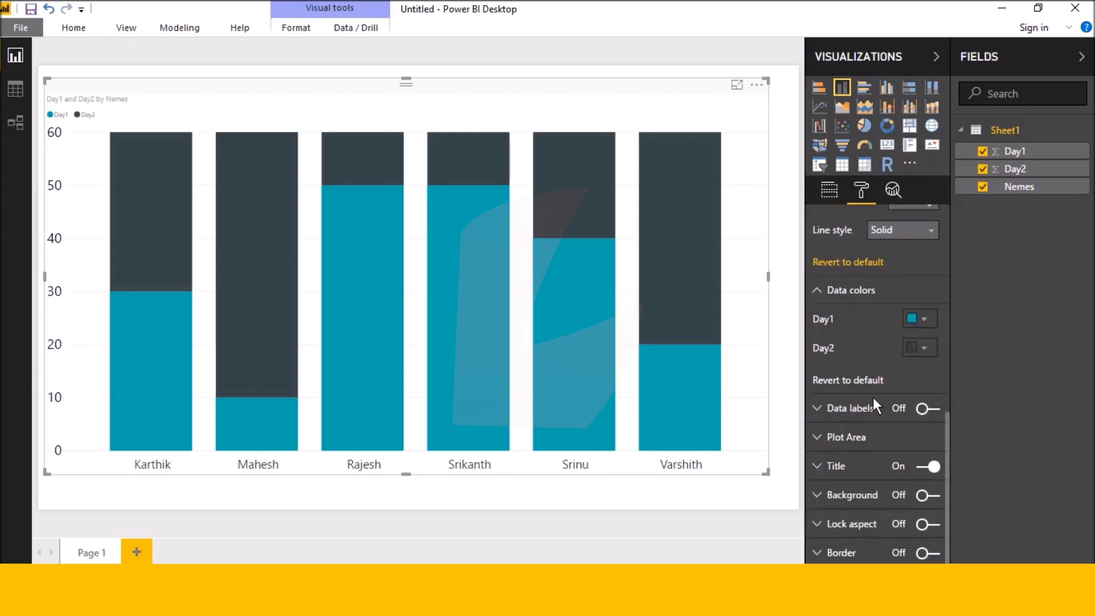
{"action": "left_click", "coordinate": [925, 317]}
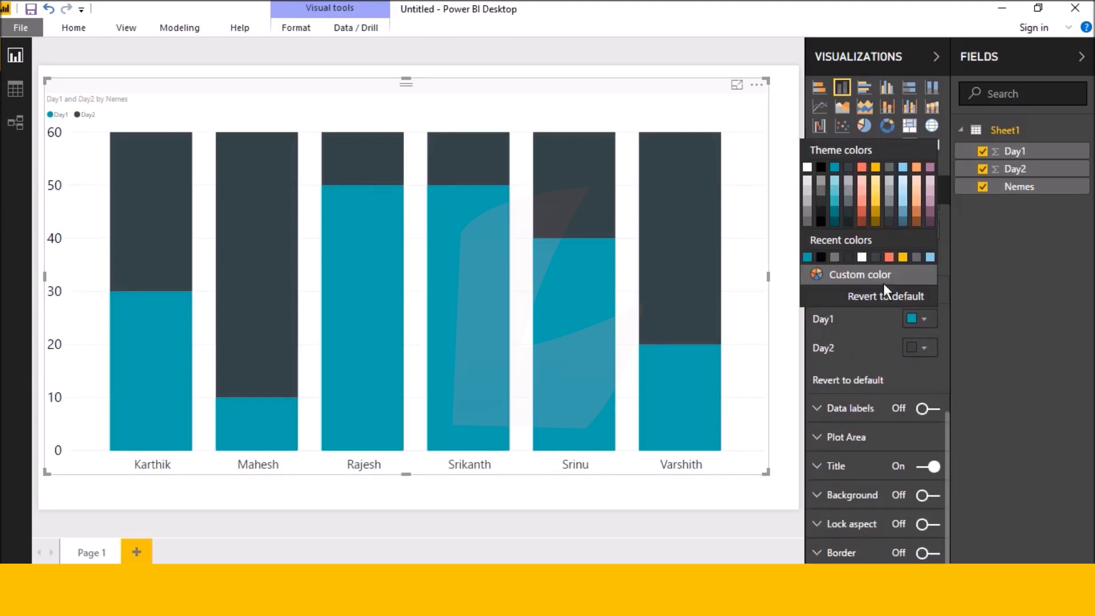
{"action": "left_click", "coordinate": [876, 213]}
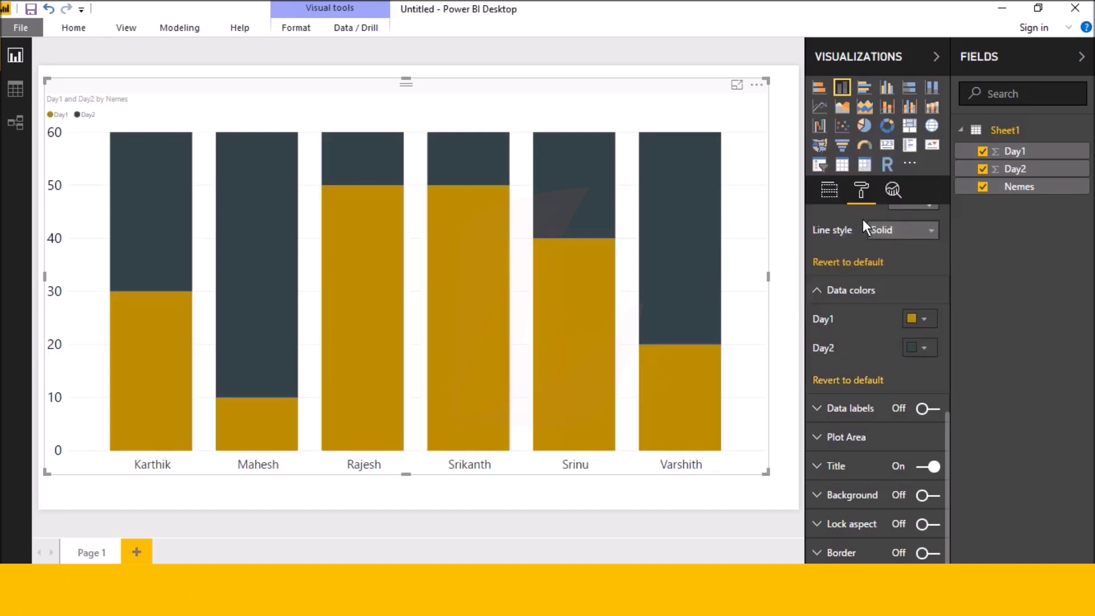
{"action": "left_click", "coordinate": [925, 349]}
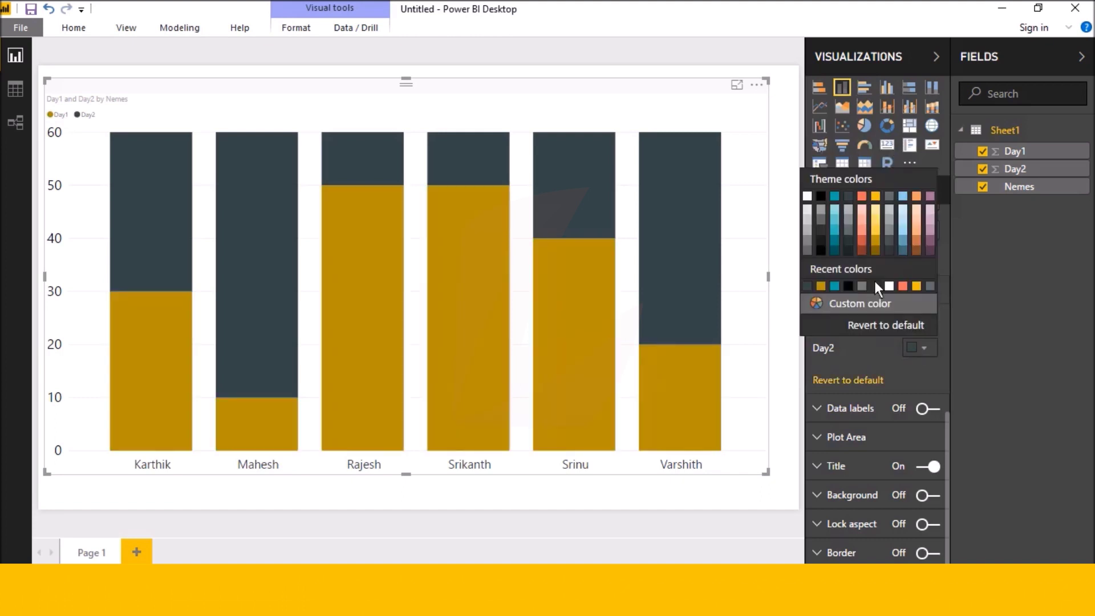
{"action": "left_click", "coordinate": [861, 243]}
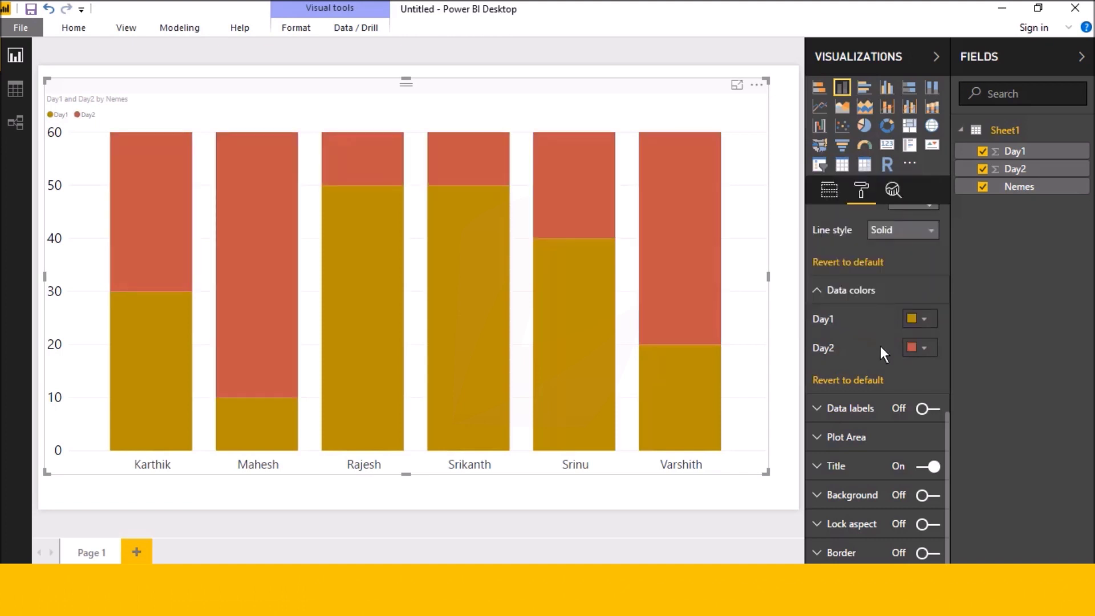
Turn on the chart's data labels and set their text size to 18.
{"action": "left_click", "coordinate": [819, 415]}
{"action": "double_click", "coordinate": [930, 417]}
{"action": "double_click", "coordinate": [930, 417]}
{"action": "double_click", "coordinate": [930, 417]}
{"action": "triple_click", "coordinate": [930, 417]}
{"action": "scroll", "coordinate": [912, 426], "scroll_direction": "down", "scroll_amount": 2}
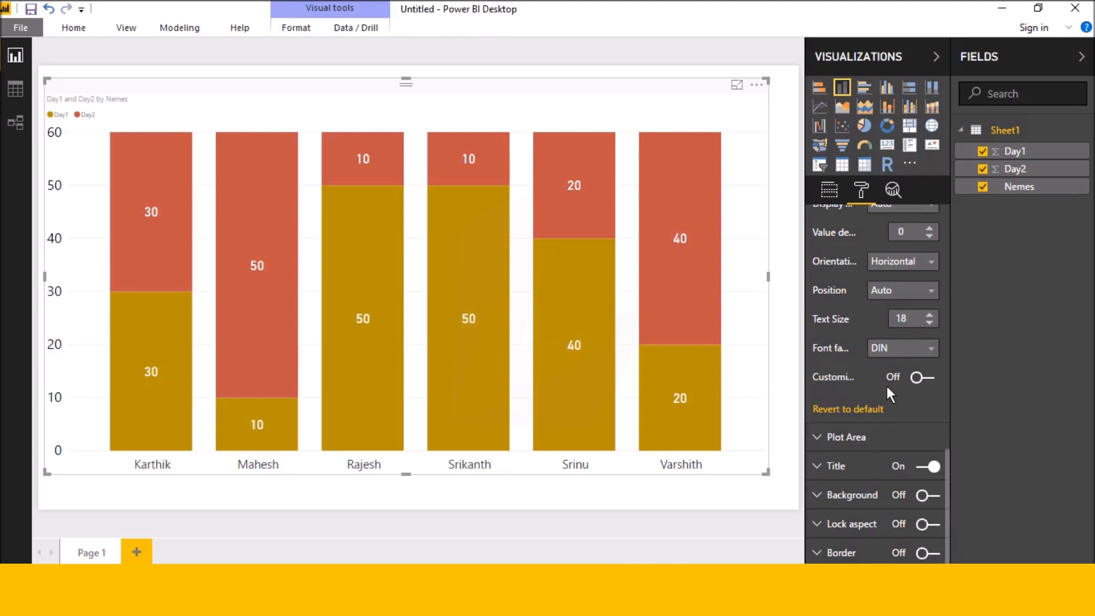
Center the chart title and give it a teal background color.
{"action": "left_click", "coordinate": [822, 441]}
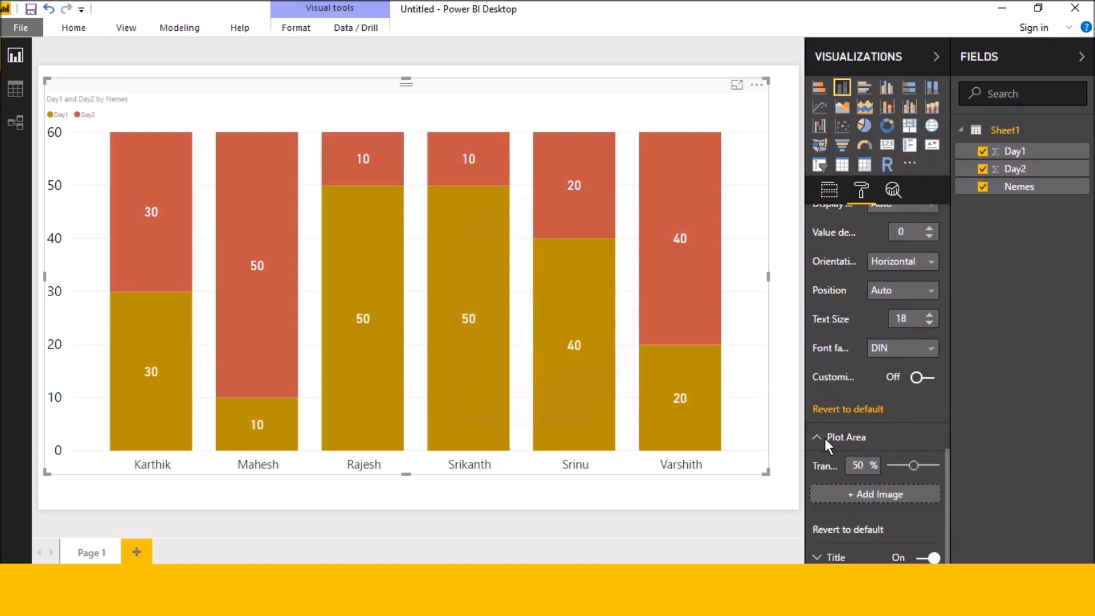
{"action": "left_click", "coordinate": [823, 435]}
{"action": "left_click", "coordinate": [814, 466]}
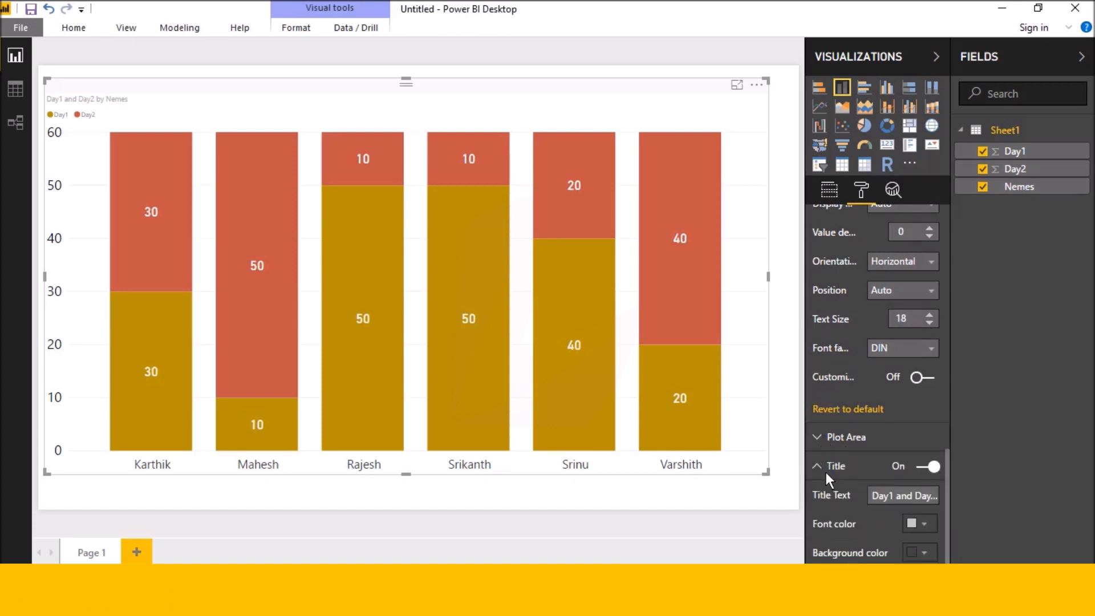
{"action": "scroll", "coordinate": [828, 473], "scroll_direction": "down", "scroll_amount": 4}
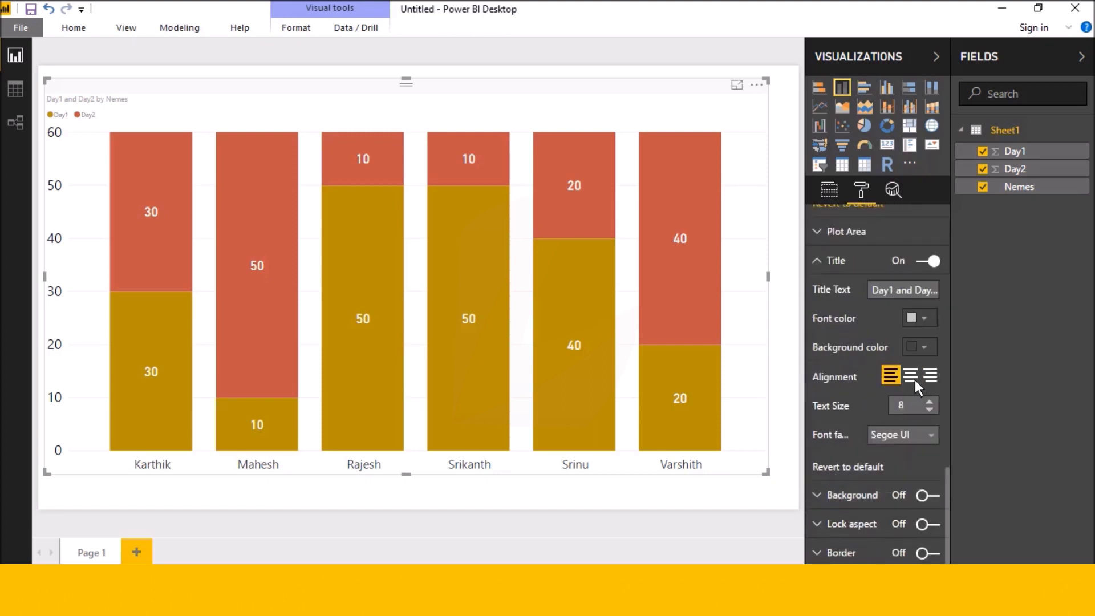
{"action": "left_click", "coordinate": [909, 379]}
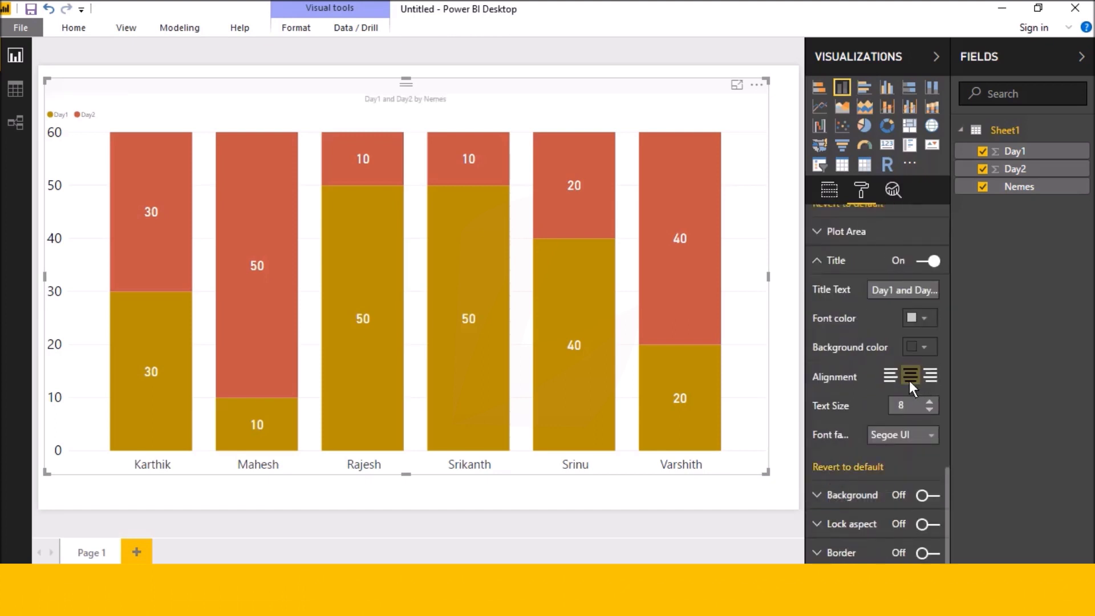
{"action": "left_click", "coordinate": [922, 346]}
{"action": "left_click", "coordinate": [860, 283]}
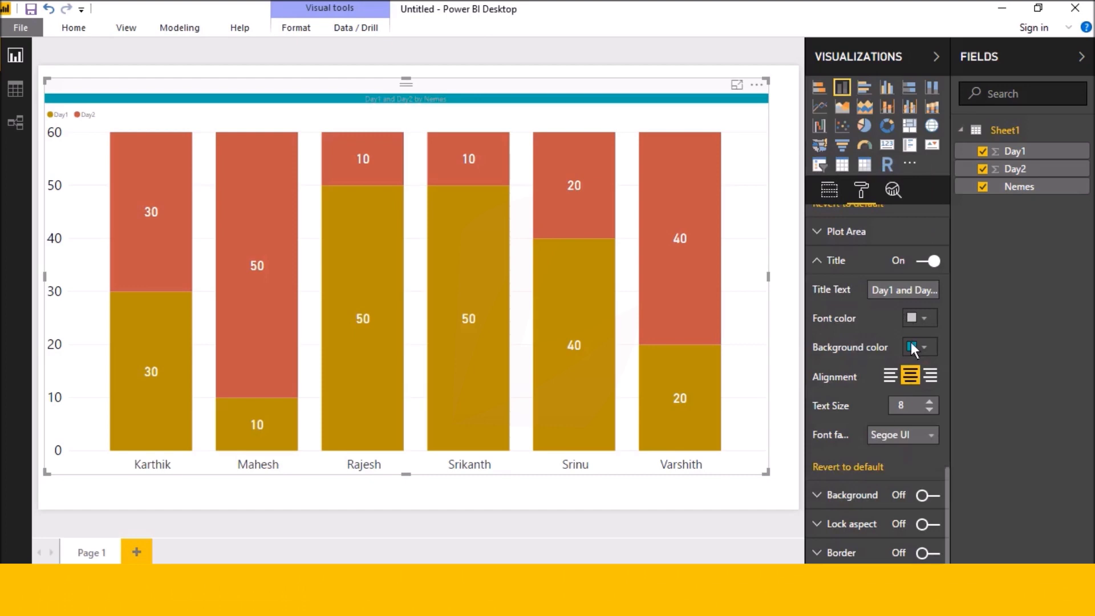
Set the chart title's text size to 22 and its font color to white.
{"action": "left_click", "coordinate": [930, 400]}
{"action": "left_click", "coordinate": [930, 401]}
{"action": "left_click", "coordinate": [930, 401]}
{"action": "left_click", "coordinate": [930, 400]}
{"action": "left_click", "coordinate": [930, 400]}
{"action": "left_click", "coordinate": [930, 400]}
{"action": "left_click", "coordinate": [930, 401]}
{"action": "left_click", "coordinate": [929, 400]}
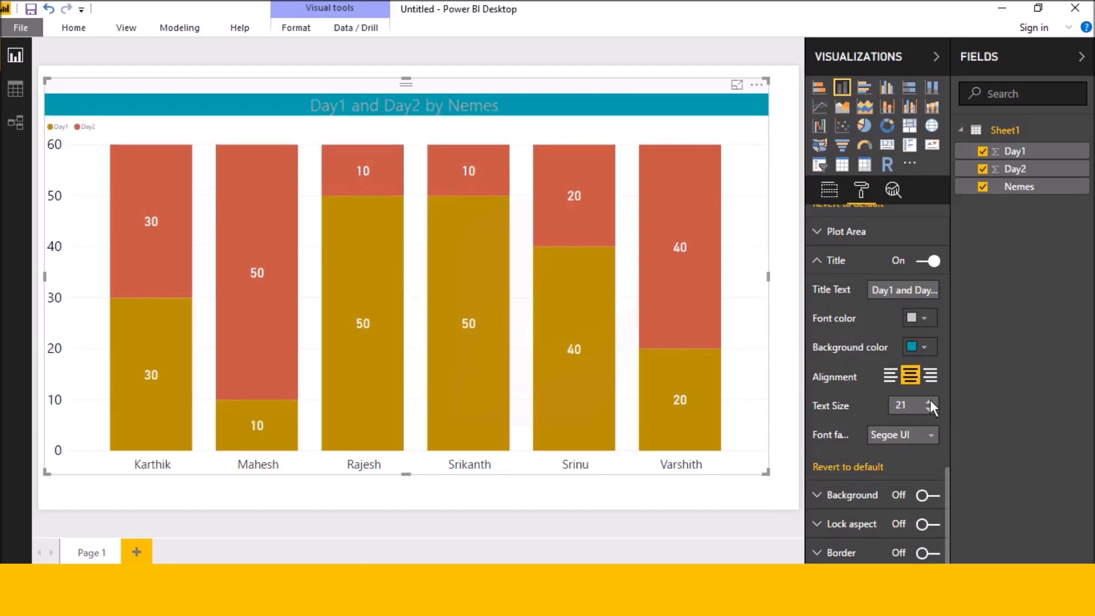
{"action": "left_click", "coordinate": [922, 318]}
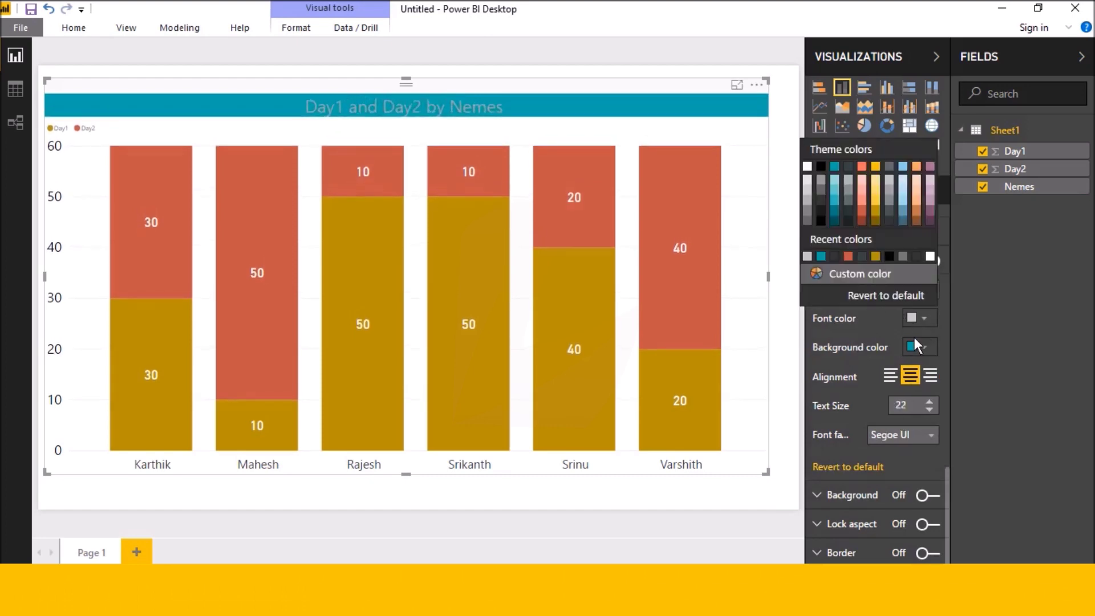
{"action": "left_click", "coordinate": [807, 166]}
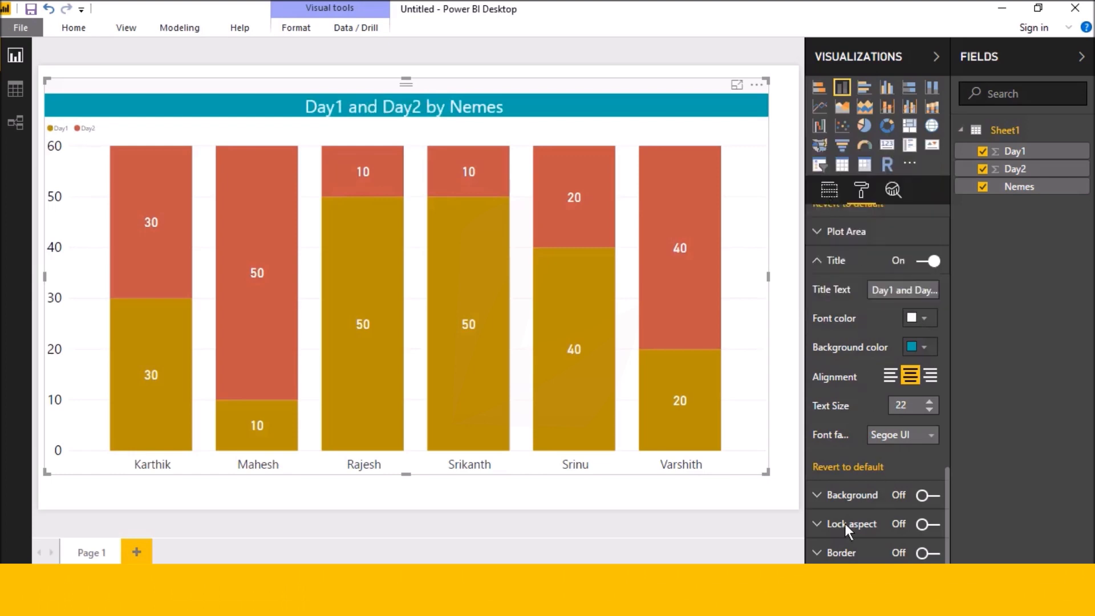
Turn on the chart's background, color it a light teal tint, and raise its transparency above 50%.
{"action": "left_click", "coordinate": [922, 495]}
{"action": "left_click", "coordinate": [825, 496]}
{"action": "left_click", "coordinate": [928, 465]}
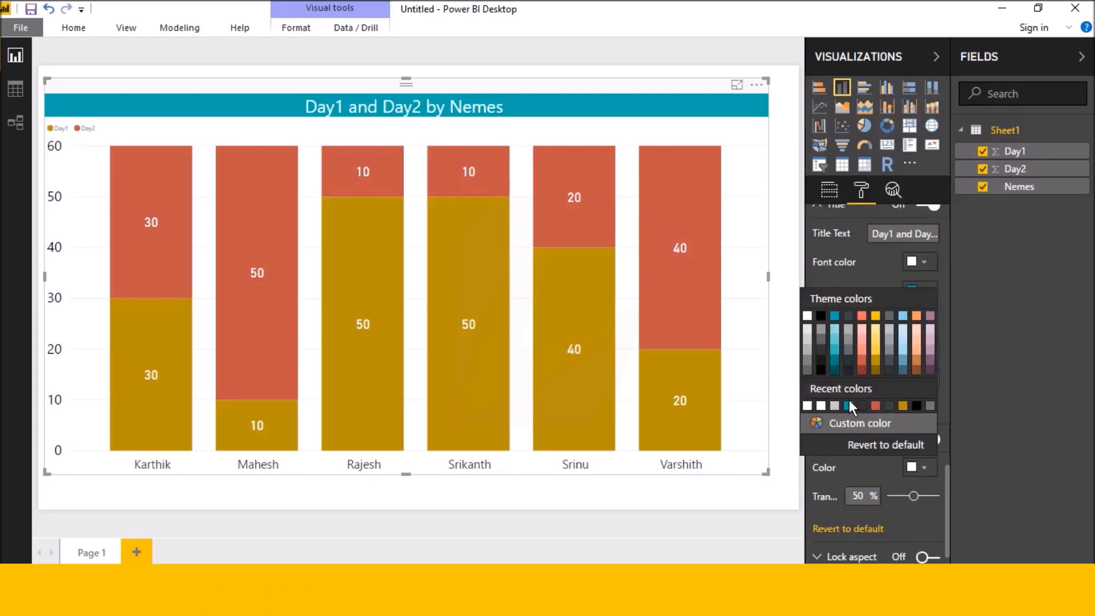
{"action": "left_click", "coordinate": [835, 334]}
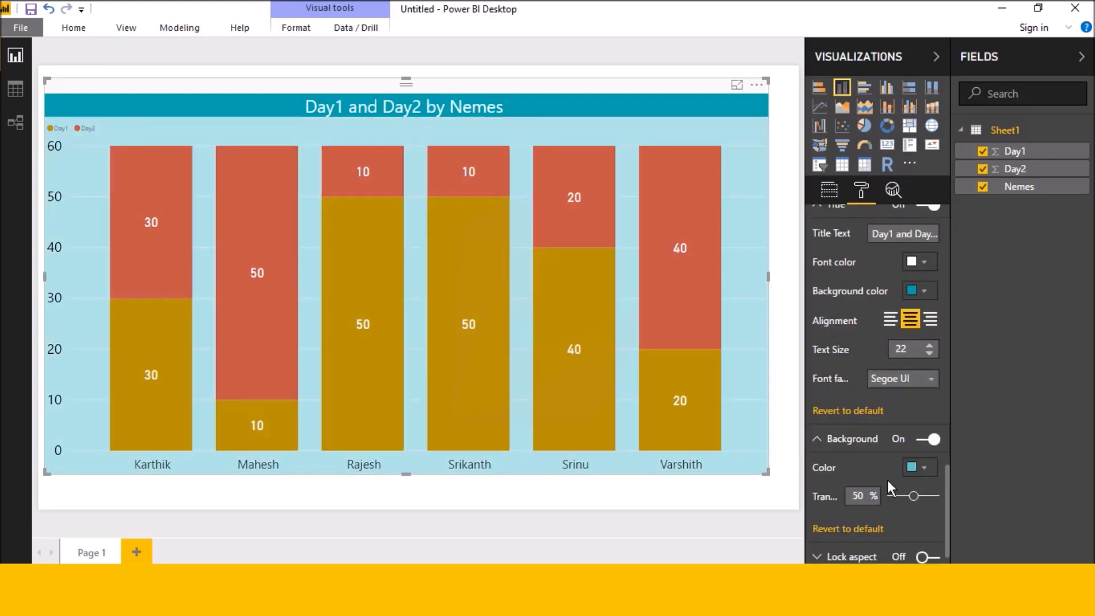
{"action": "mouse_move", "coordinate": [913, 495]}
{"action": "left_mouse_down"}
{"action": "mouse_move", "coordinate": [933, 499]}
{"action": "mouse_move", "coordinate": [923, 501]}
{"action": "left_mouse_up"}
Turn on the chart's border and enlarge the chart to reach the page's lower-right corner.
{"action": "scroll", "coordinate": [923, 501], "scroll_direction": "down", "scroll_amount": 1}
{"action": "left_click", "coordinate": [925, 553]}
{"action": "left_click", "coordinate": [787, 485]}
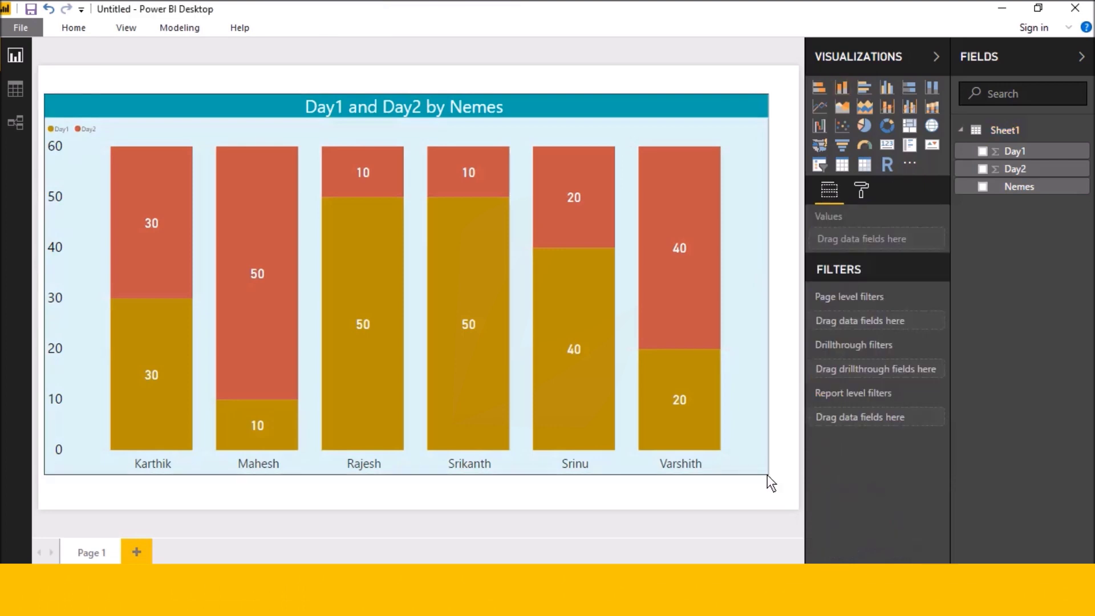
{"action": "left_click", "coordinate": [768, 475]}
{"action": "left_click_drag", "start_coordinate": [768, 473], "coordinate": [796, 507]}
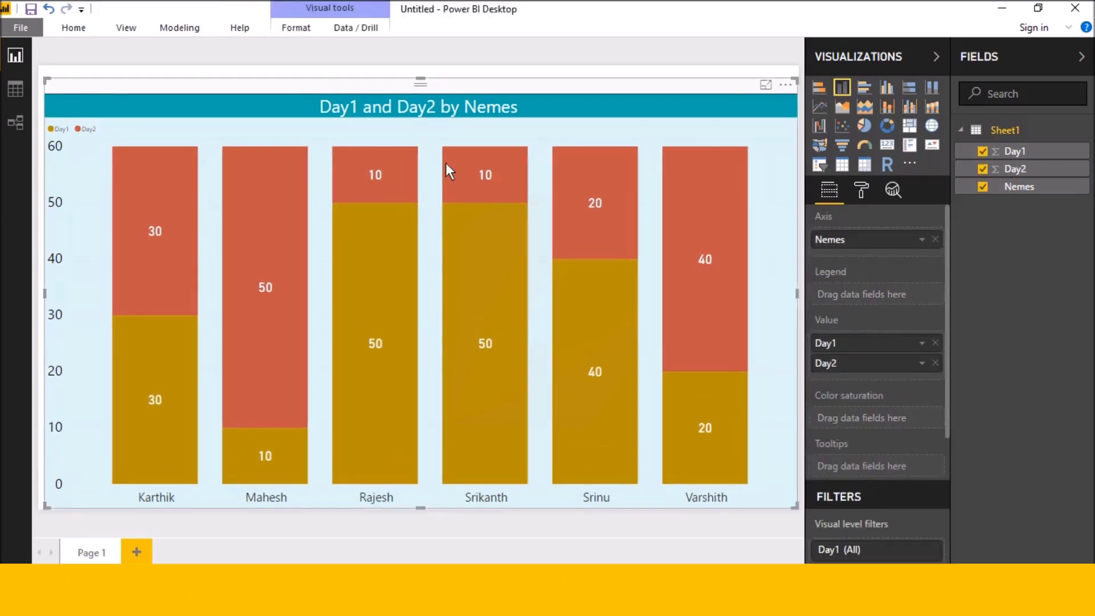
{"action": "left_click", "coordinate": [592, 67]}
{"action": "left_click", "coordinate": [736, 106]}
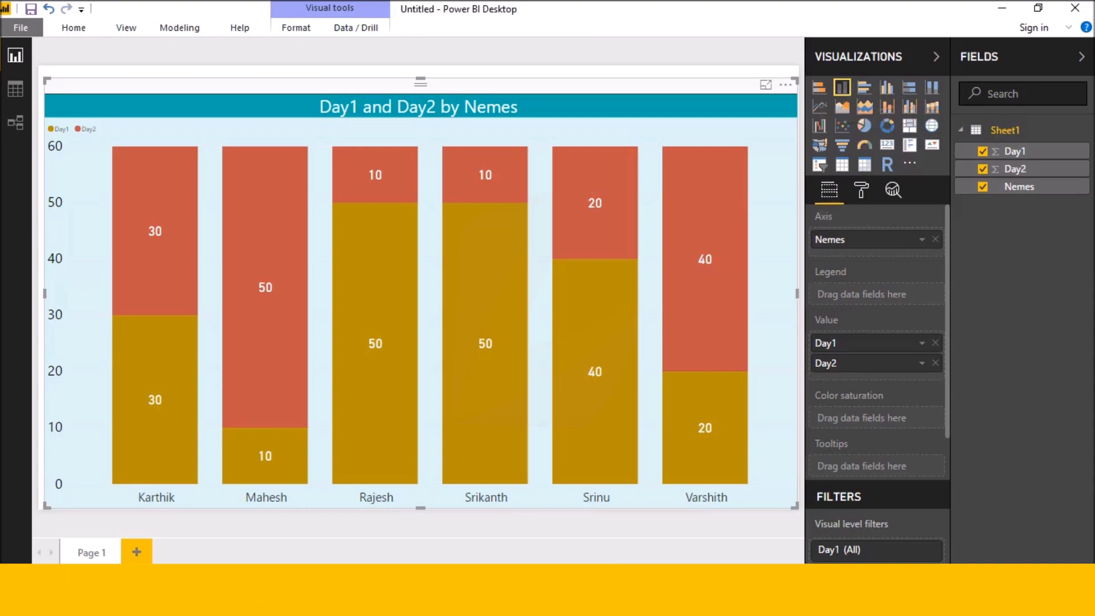
Switch to the Book1 workbook in Excel and fill row 8 with a person's name, Day1 value 60 and Day2 value 40.
{"action": "key", "text": "alt+Tab"}
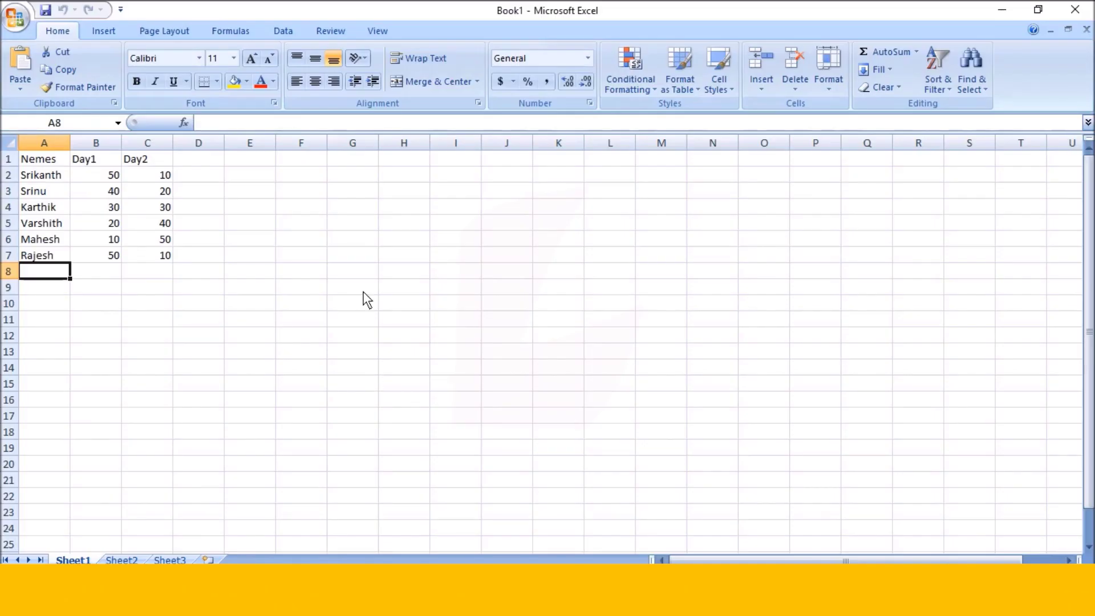
{"action": "double_click", "coordinate": [55, 279]}
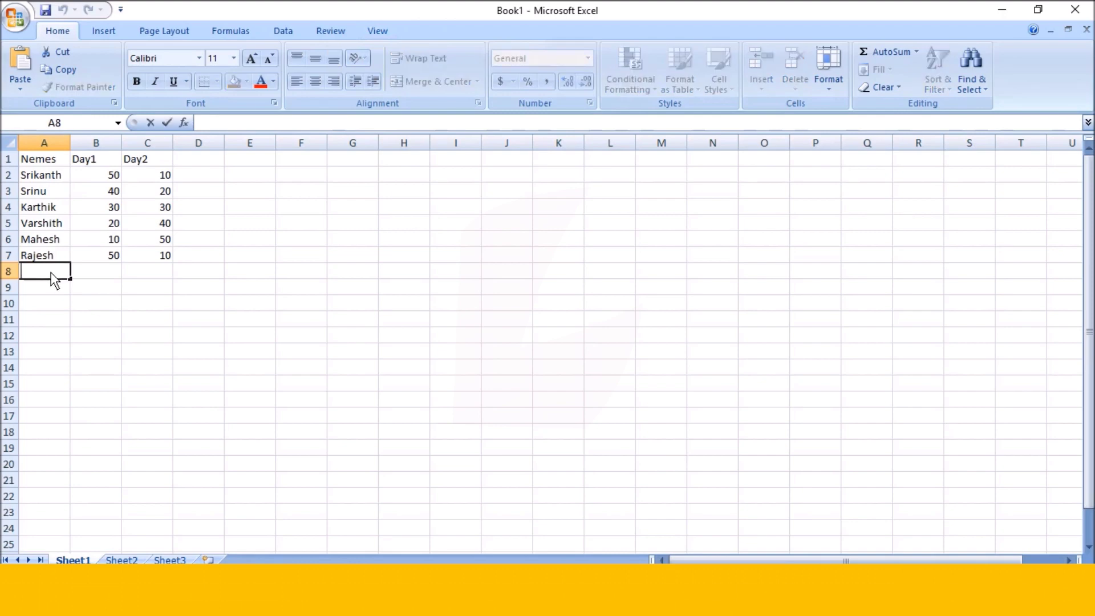
{"action": "type", "text": "ramu"}
{"action": "double_click", "coordinate": [104, 272]}
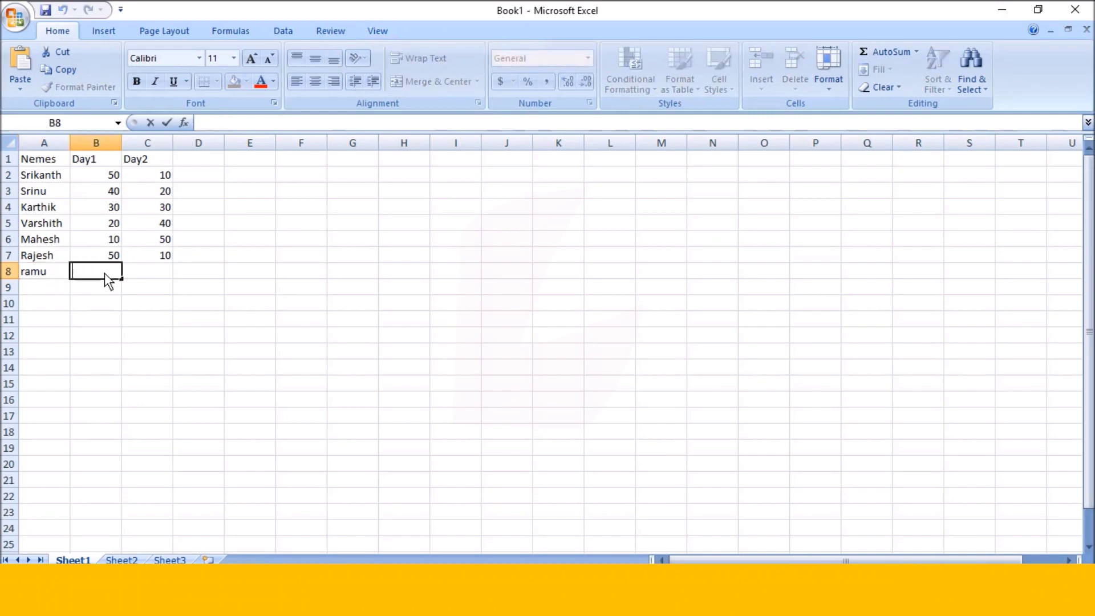
{"action": "type", "text": "60"}
{"action": "left_click", "coordinate": [149, 271]}
{"action": "type", "text": "70"}
{"action": "key", "text": "BackSpace"}
{"action": "key", "text": "BackSpace"}
{"action": "type", "text": "40"}
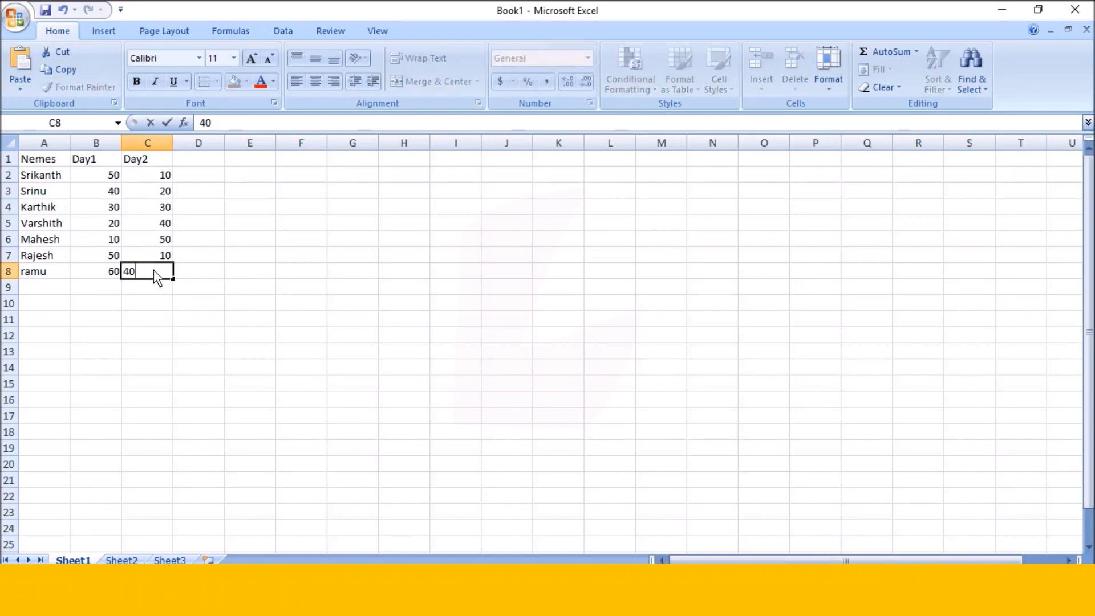
Commit the Day2 value in row 8 of Book1, switch to Power BI Desktop and refresh the report data.
{"action": "key", "text": "ctrl+Return"}
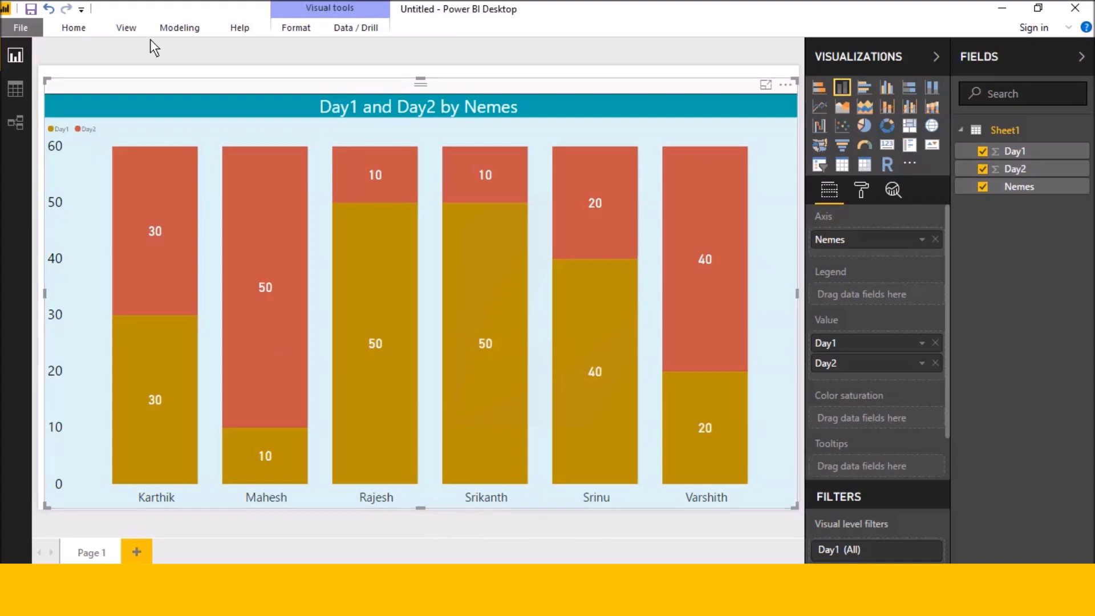
{"action": "left_click", "coordinate": [83, 27]}
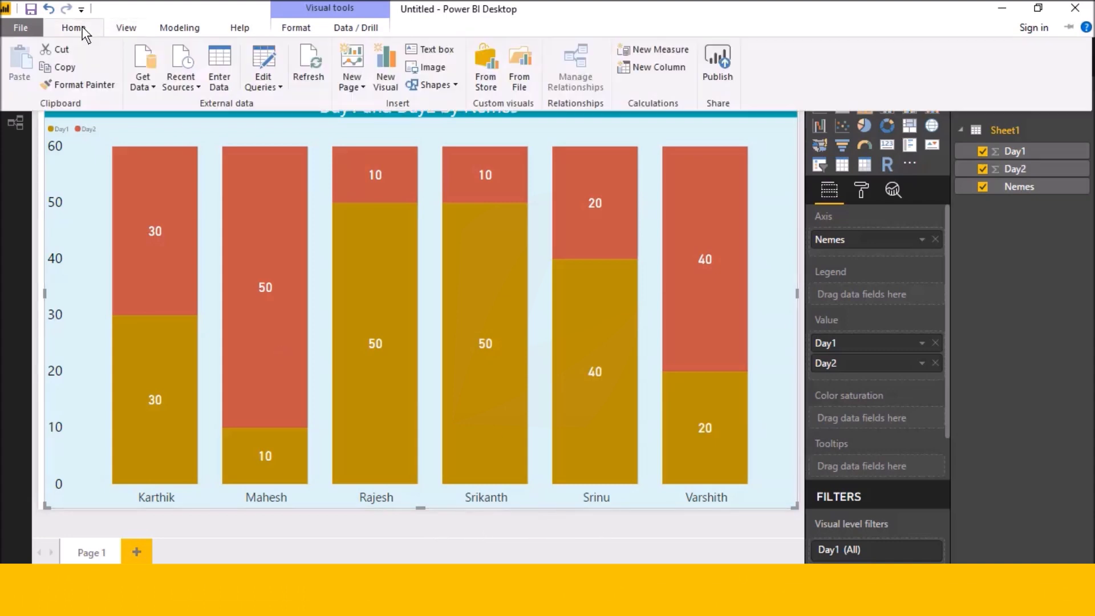
{"action": "left_click", "coordinate": [307, 64]}
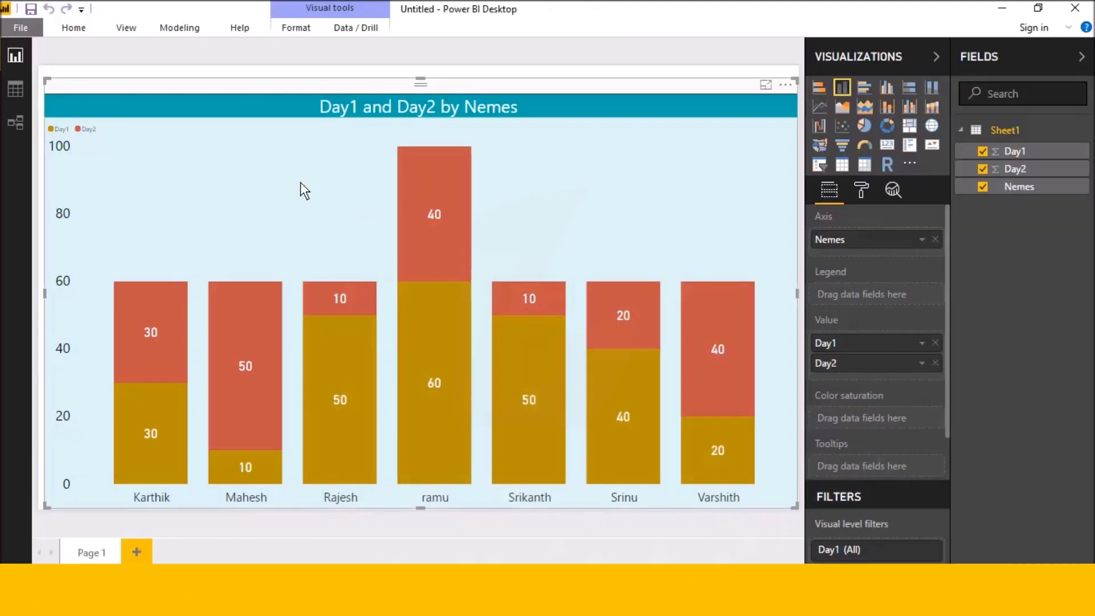
{"action": "left_click", "coordinate": [77, 37]}
{"action": "left_click", "coordinate": [307, 72]}
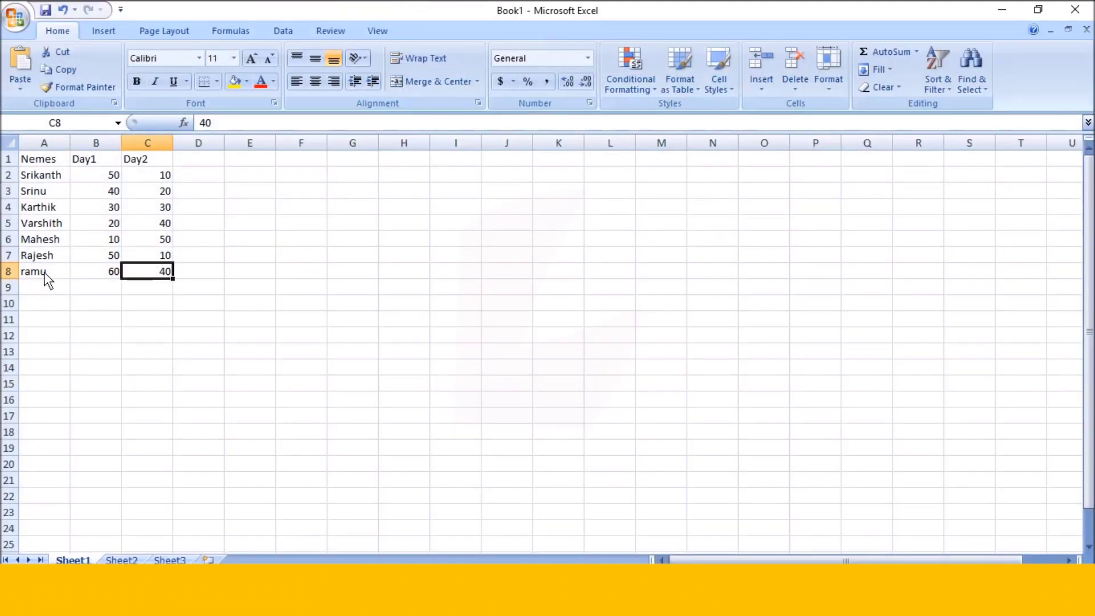
Switch to the Book1 workbook in Excel, enter another person's name in cell A9, and refresh the data in Power BI Desktop.
{"action": "left_click", "coordinate": [79, 273]}
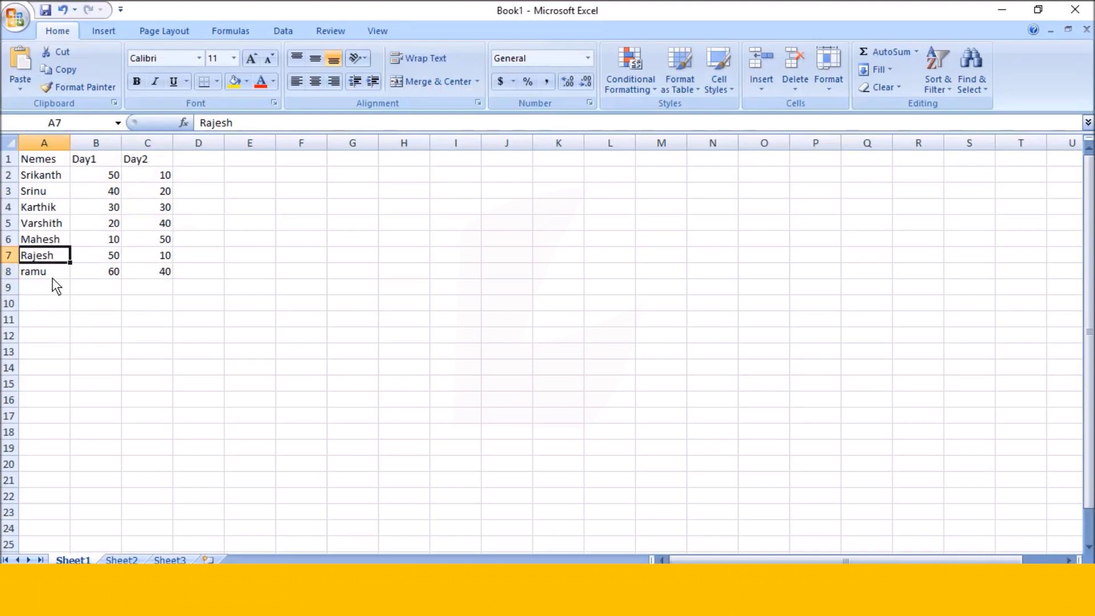
{"action": "left_click", "coordinate": [53, 278]}
{"action": "left_click", "coordinate": [53, 293]}
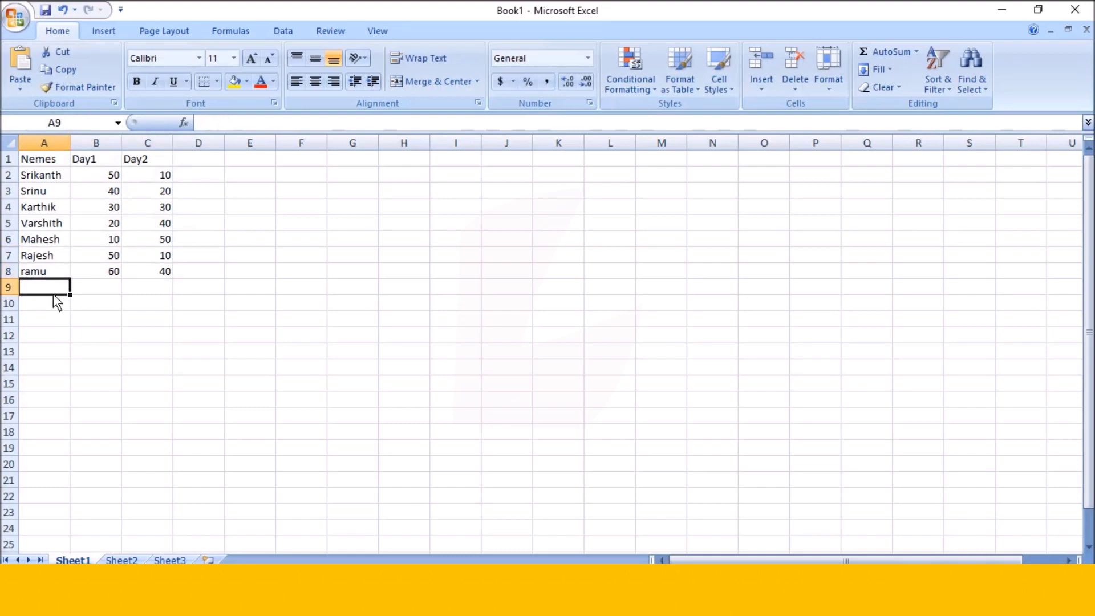
{"action": "double_click", "coordinate": [49, 290]}
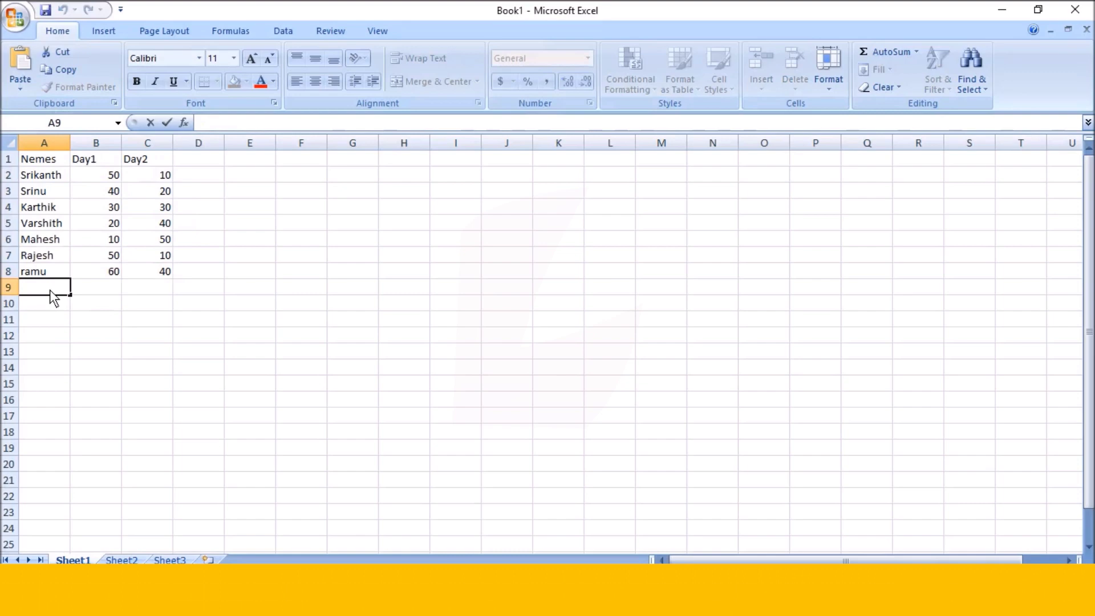
{"action": "type", "text": "s"}
{"action": "key", "text": "Tab"}
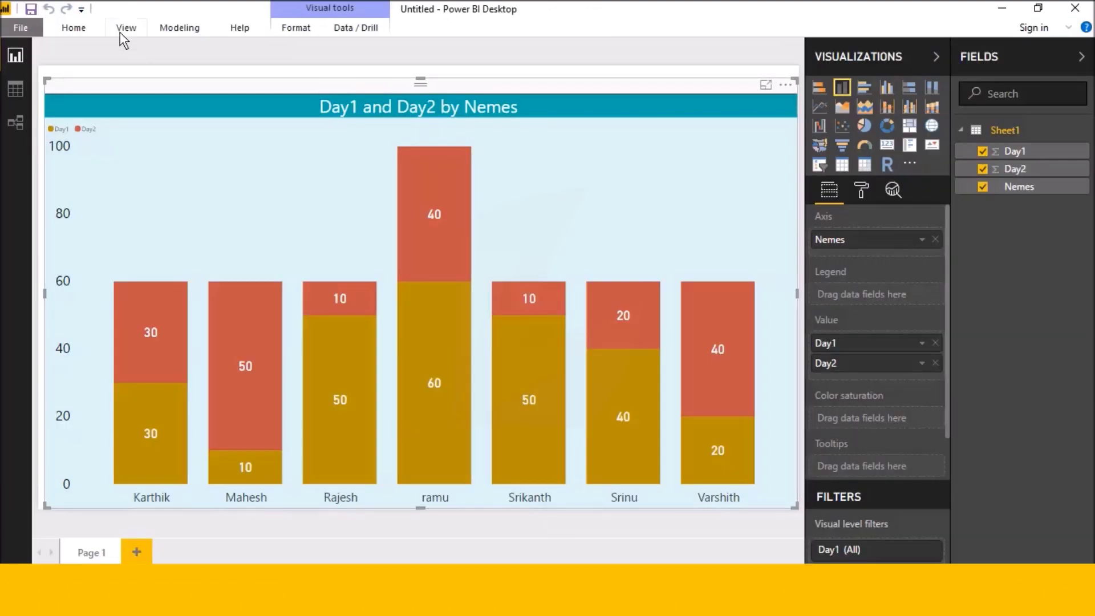
{"action": "left_click", "coordinate": [87, 30]}
{"action": "left_click", "coordinate": [309, 73]}
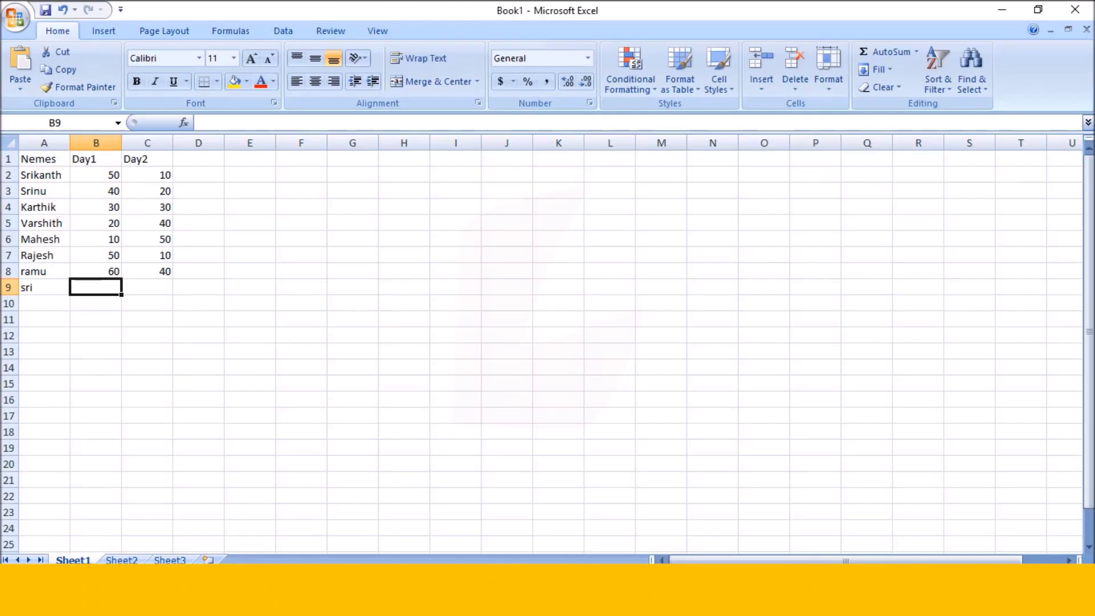
Switch to Book1 in Excel, set the Day1 value in cell B9 to 40, and refresh the data in Power BI Desktop.
{"action": "double_click", "coordinate": [112, 289]}
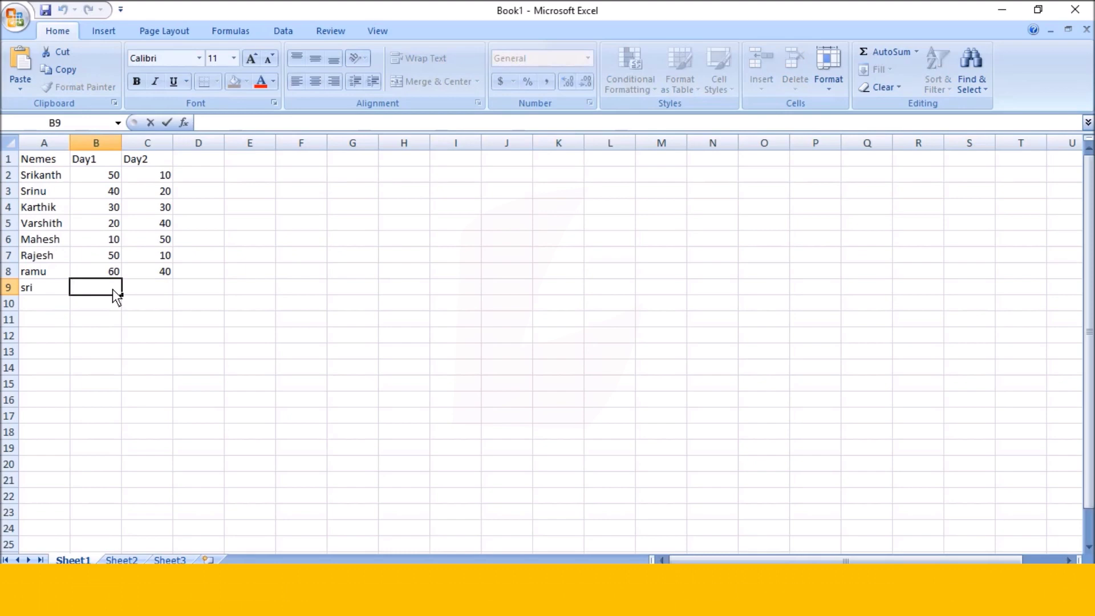
{"action": "type", "text": "40"}
{"action": "key", "text": "ctrl+Return"}
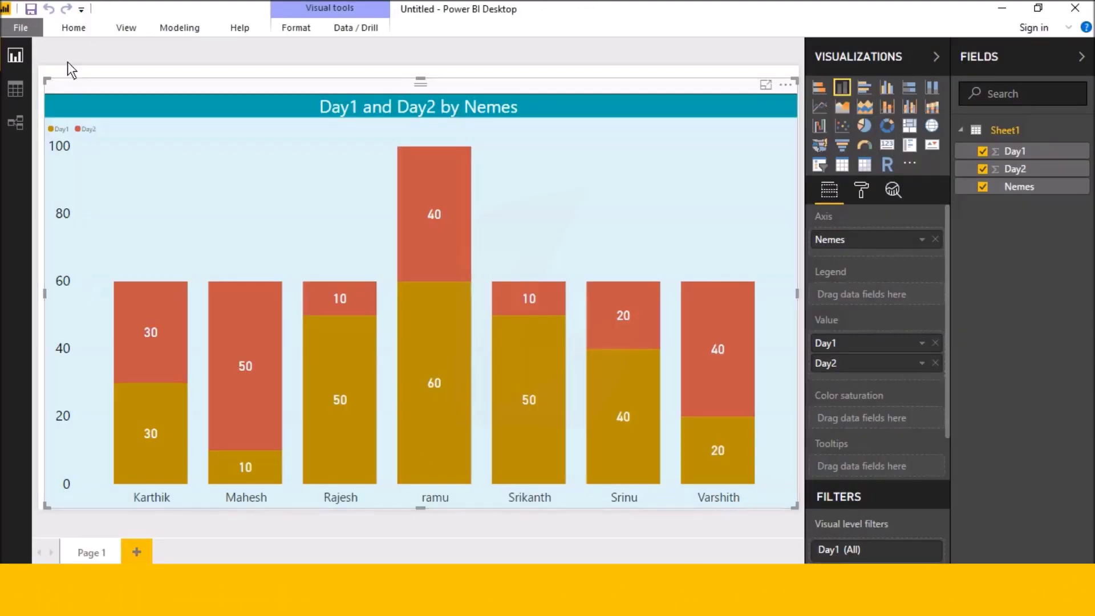
{"action": "left_click", "coordinate": [74, 27]}
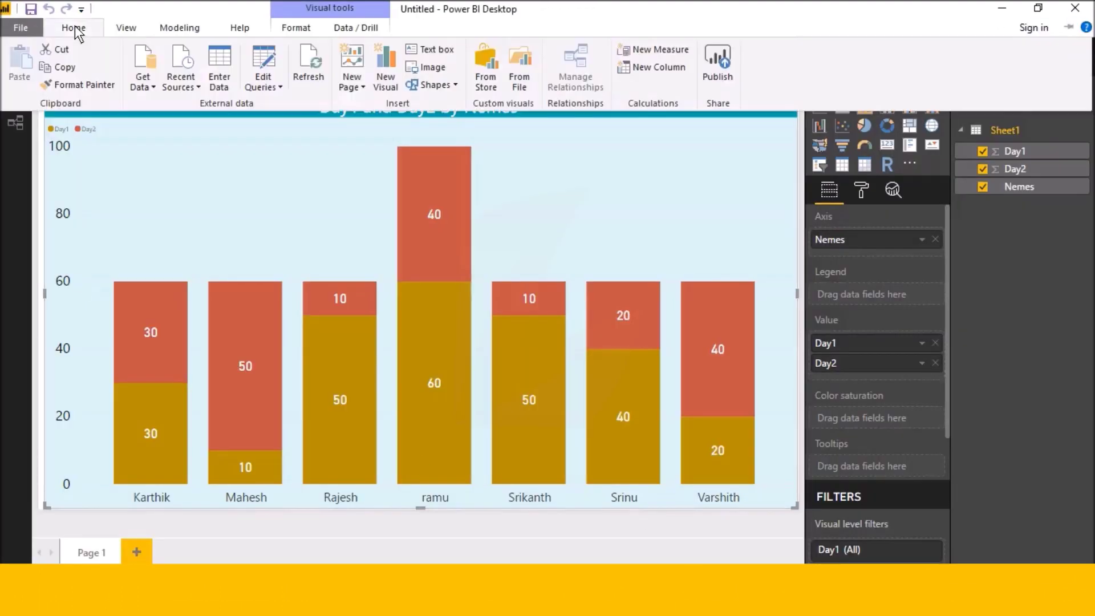
{"action": "left_click", "coordinate": [307, 74]}
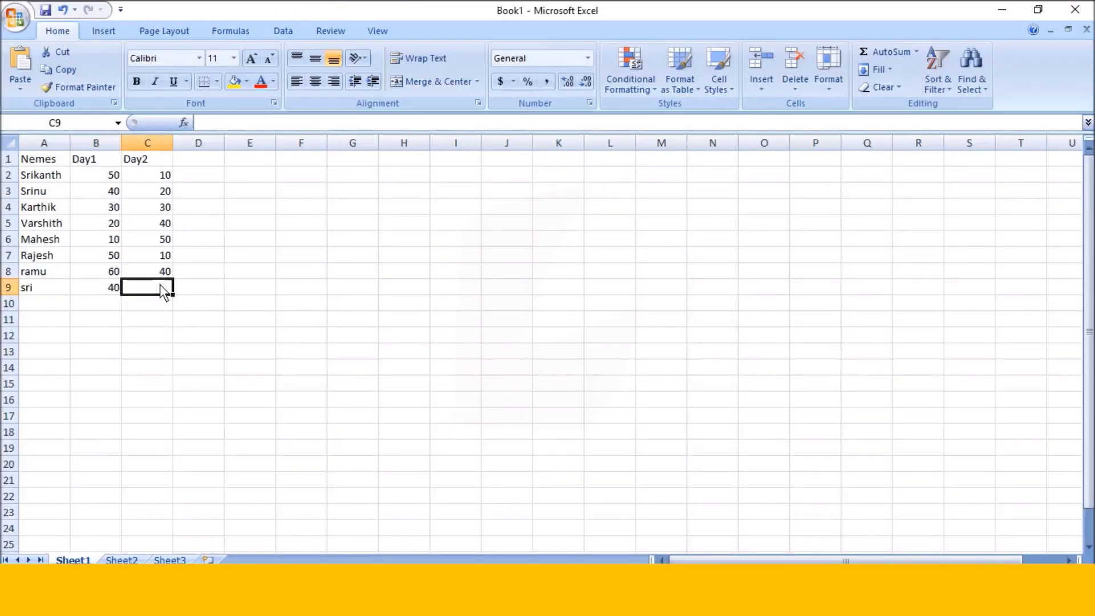
Switch to Book1 in Excel, set the Day2 value in C9 to 50, then refresh the Power BI Desktop data and deselect the chart.
{"action": "double_click", "coordinate": [160, 284]}
{"action": "type", "text": "50"}
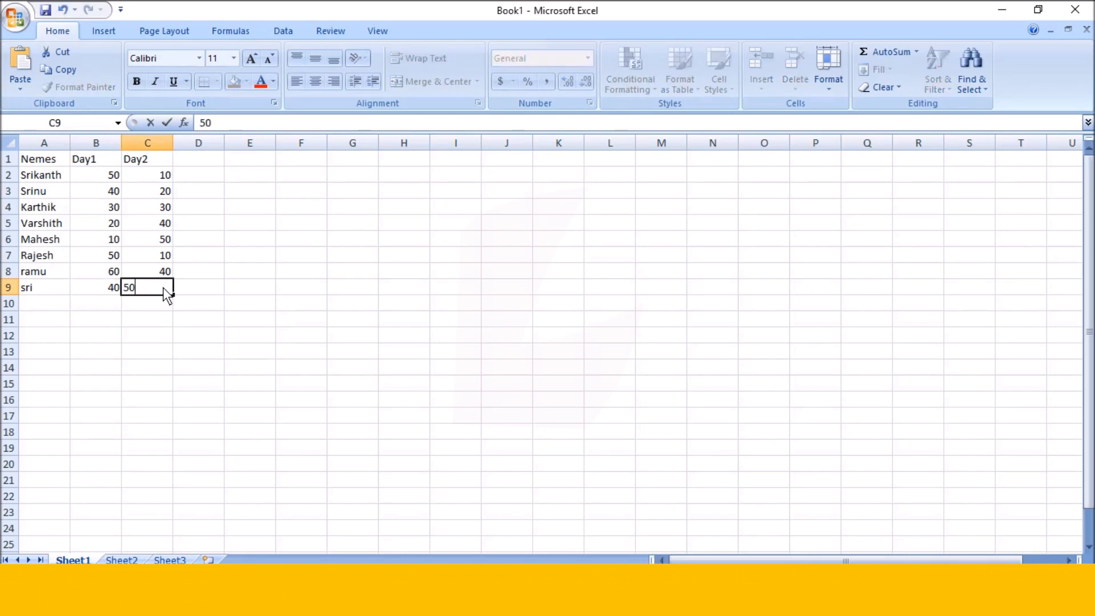
{"action": "key", "text": "ctrl+Return"}
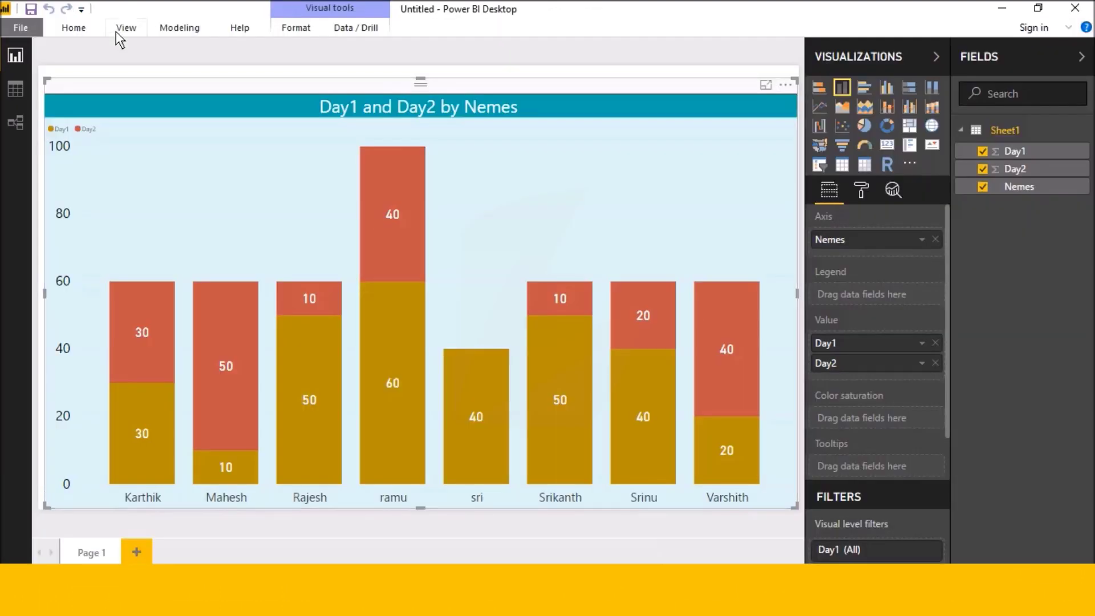
{"action": "left_click", "coordinate": [102, 29]}
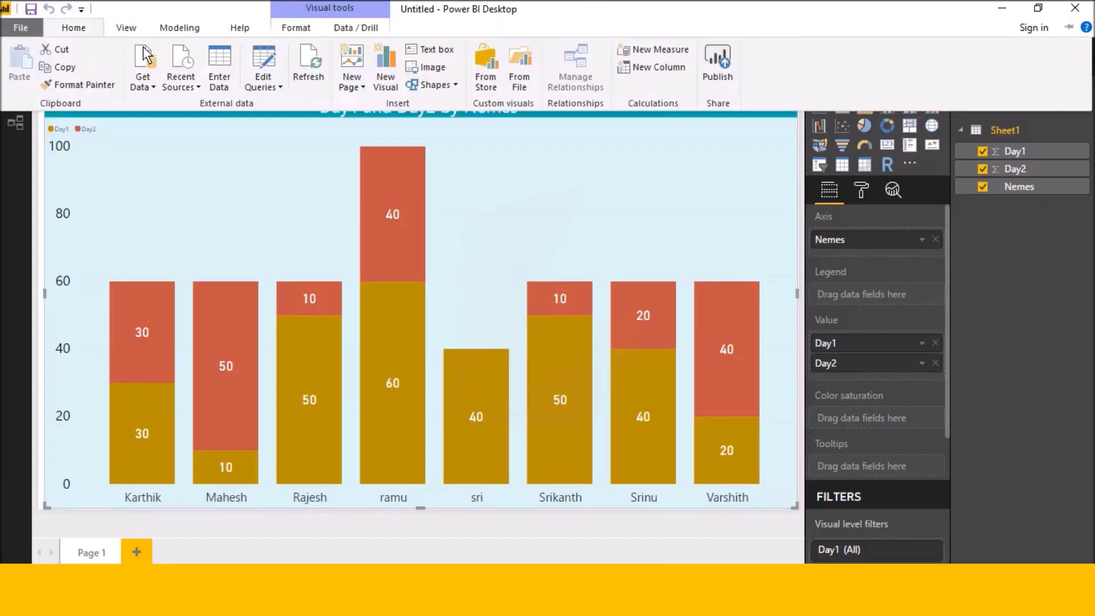
{"action": "left_click", "coordinate": [323, 52]}
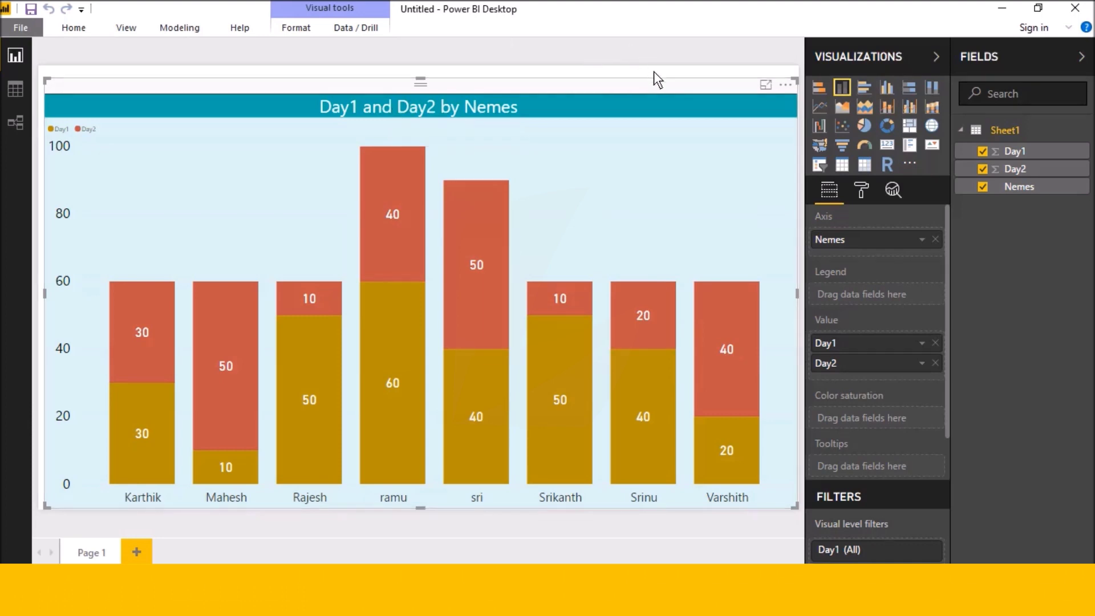
{"action": "left_click", "coordinate": [675, 65]}
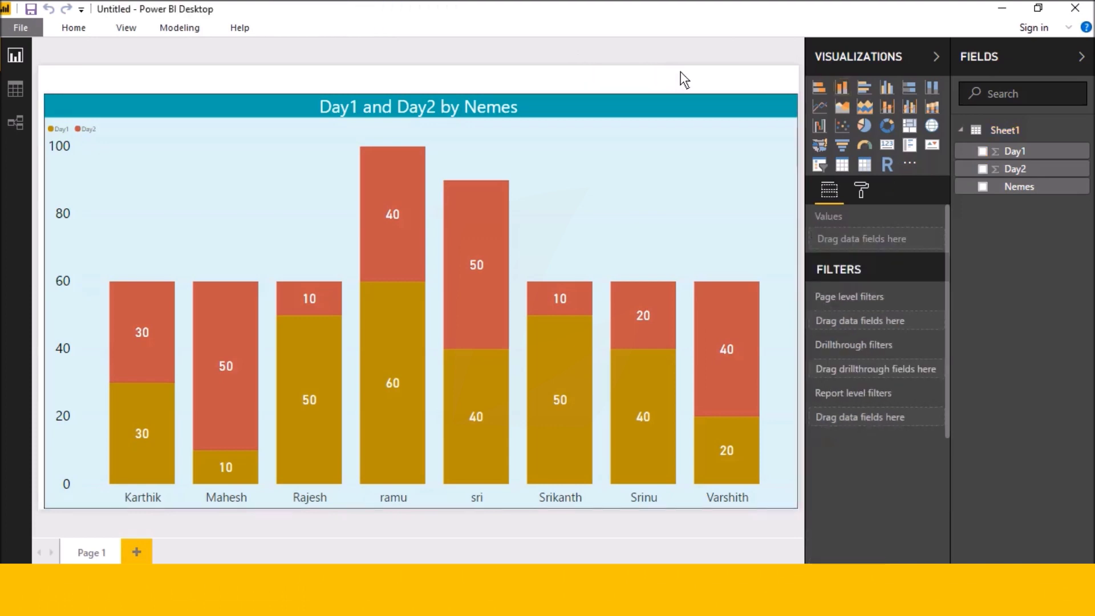